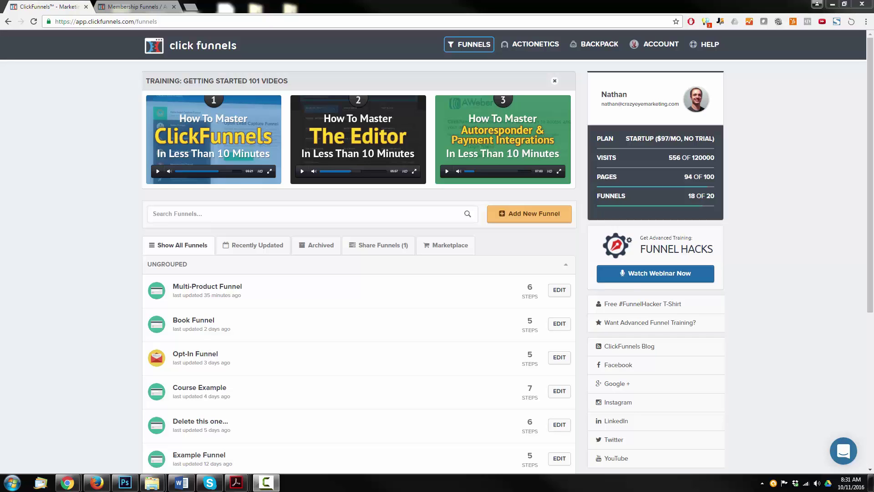
# - Browse the membership funnels help articles, then return to the funnels dashboard
pyautogui.click(129, 6)
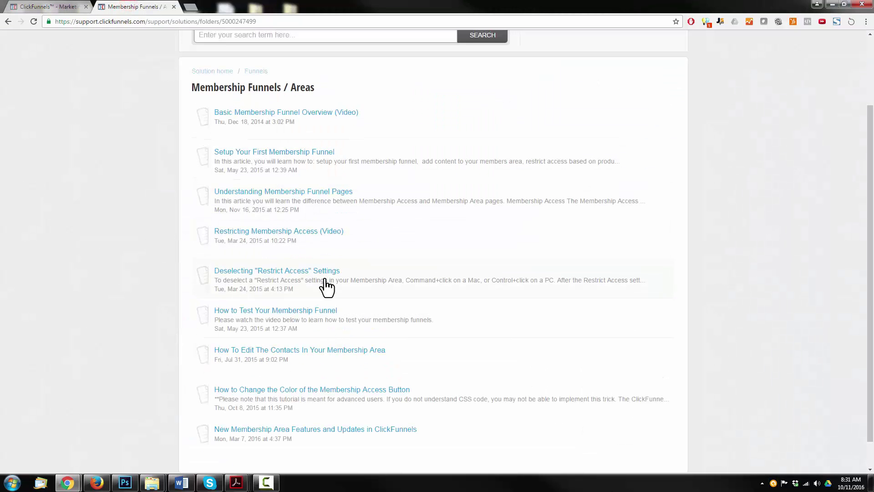
pyautogui.scroll(2, 191, 234)
pyautogui.scroll(-2, 278, 238)
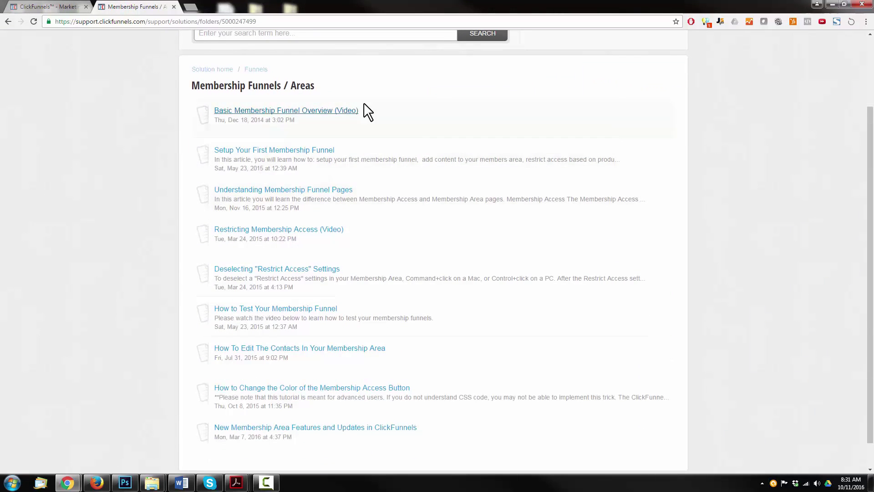
pyautogui.scroll(-1, 292, 245)
pyautogui.scroll(1, 182, 269)
pyautogui.scroll(1, 118, 278)
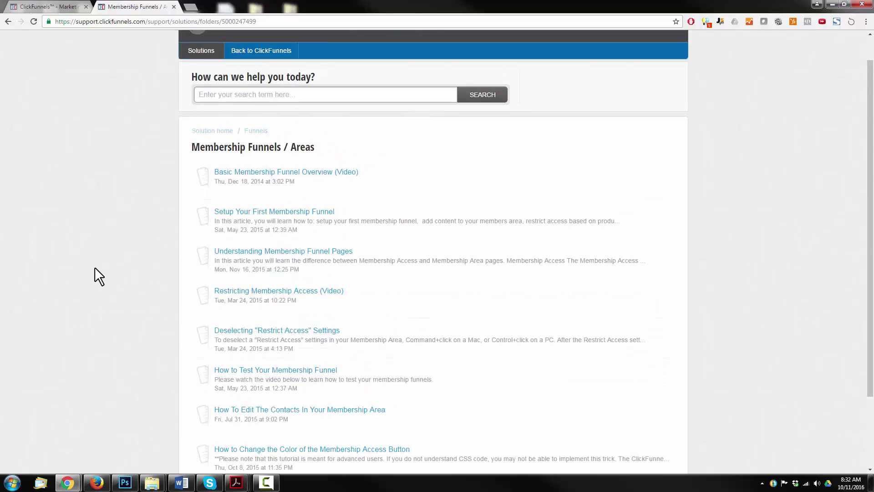
pyautogui.scroll(-2, 196, 280)
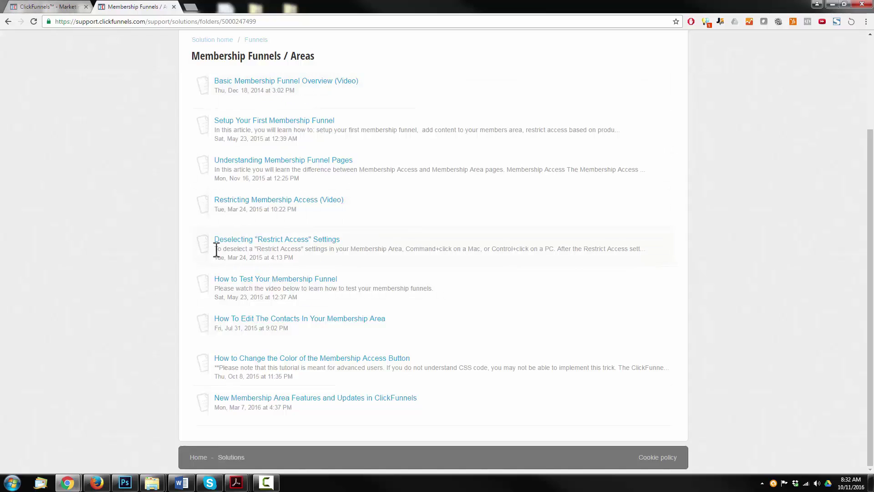
pyautogui.click(55, 5)
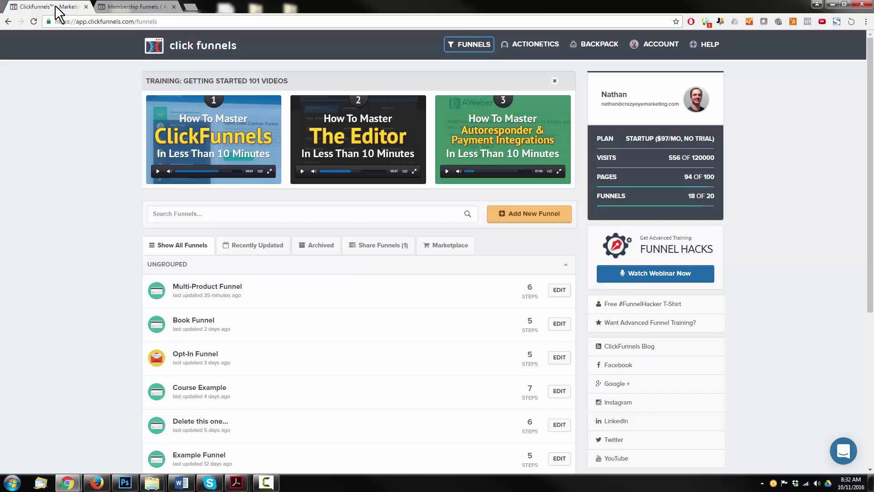
pyautogui.click(141, 4)
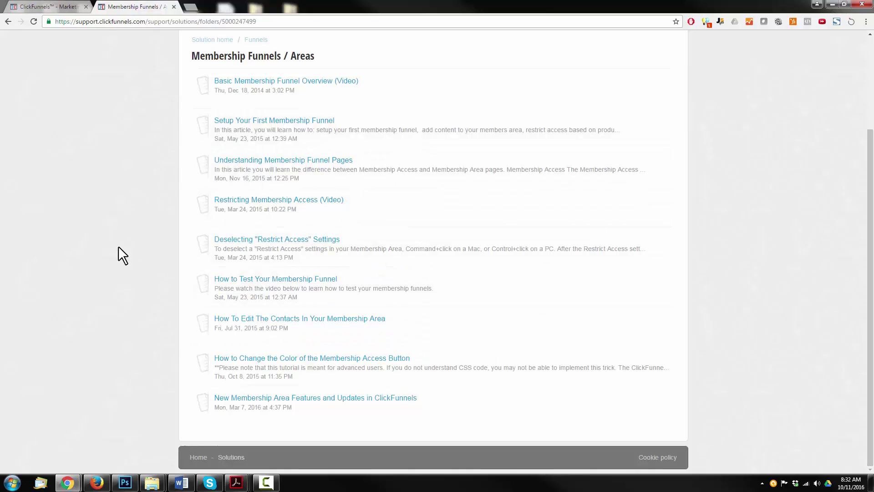
pyautogui.click(37, 7)
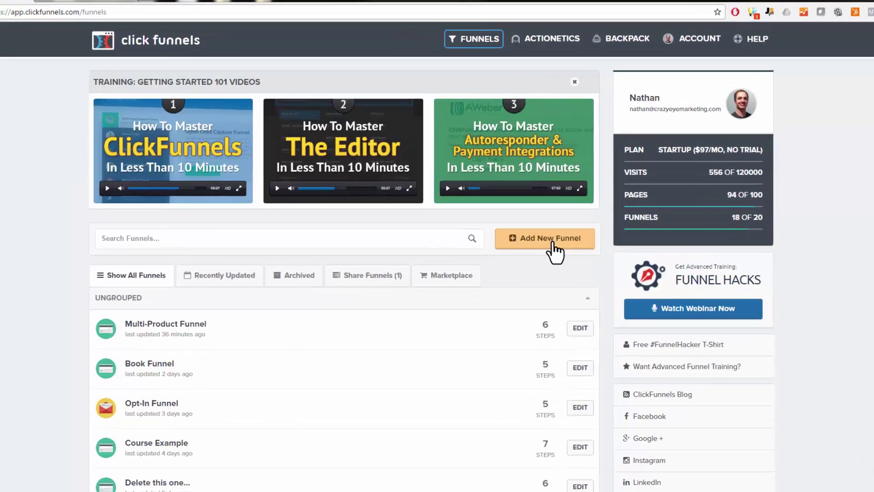
# - Build a new Sell Your Product membership funnel named 'Membership Portal'
pyautogui.click(544, 219)
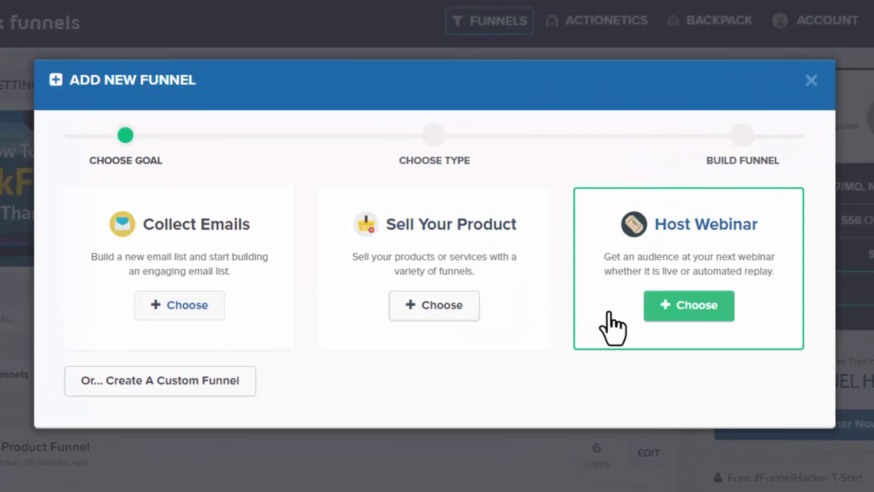
pyautogui.click(446, 309)
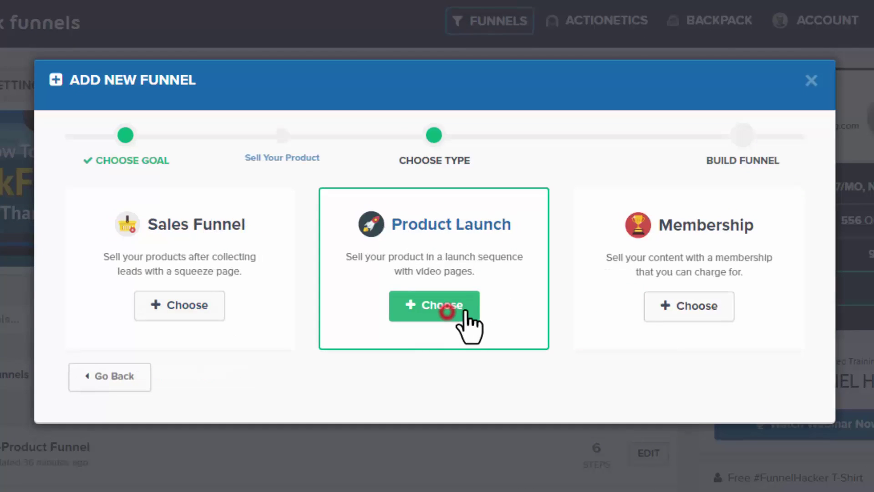
pyautogui.click(681, 307)
pyautogui.click(231, 230)
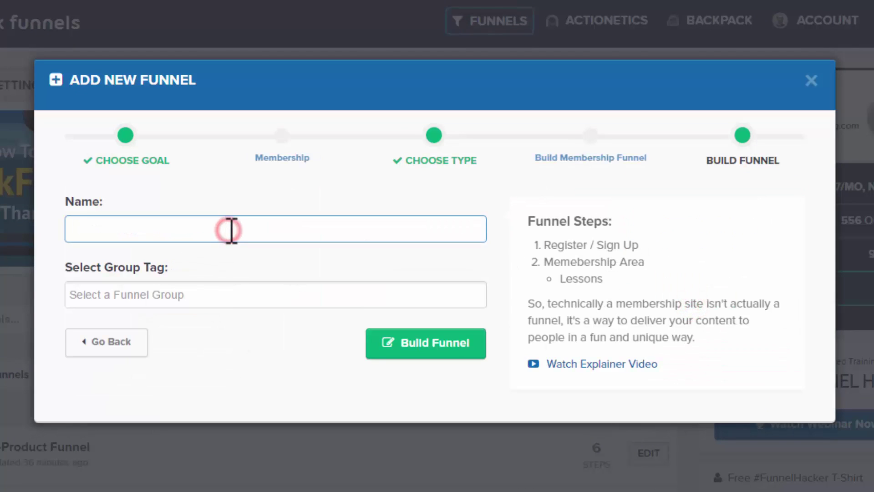
pyautogui.write('Memb')
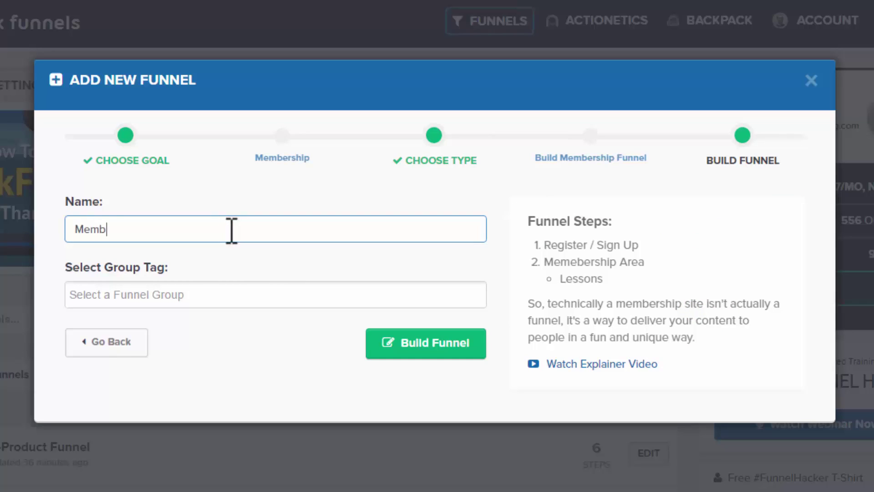
pyautogui.write('ership Portal')
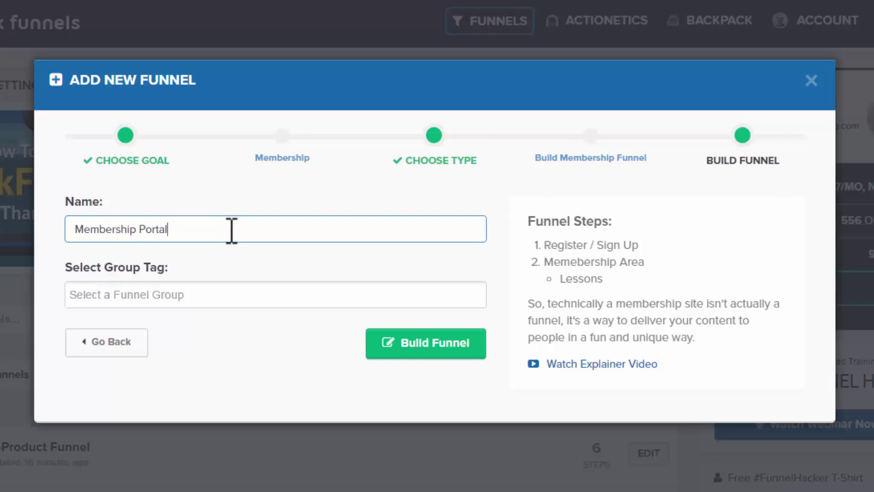
pyautogui.click(436, 355)
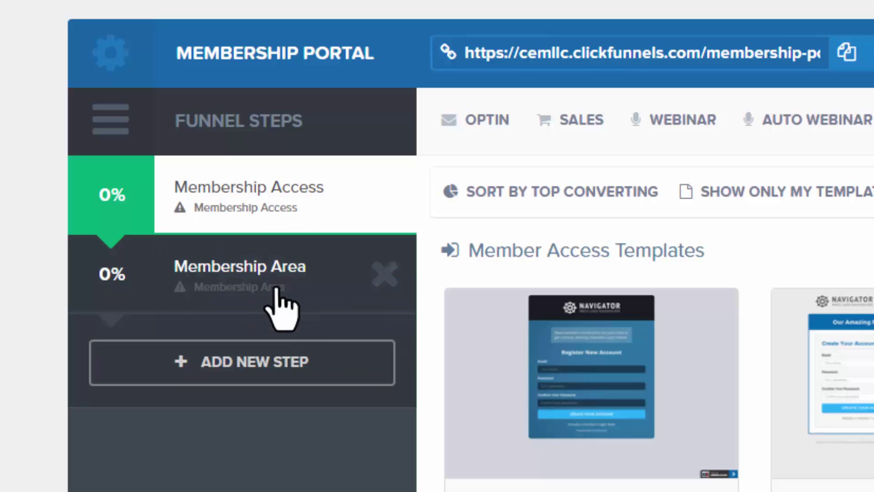
# - Show the Membership Area step's templates, including Funnel Hacks Style and Clean Members Area
pyautogui.click(289, 279)
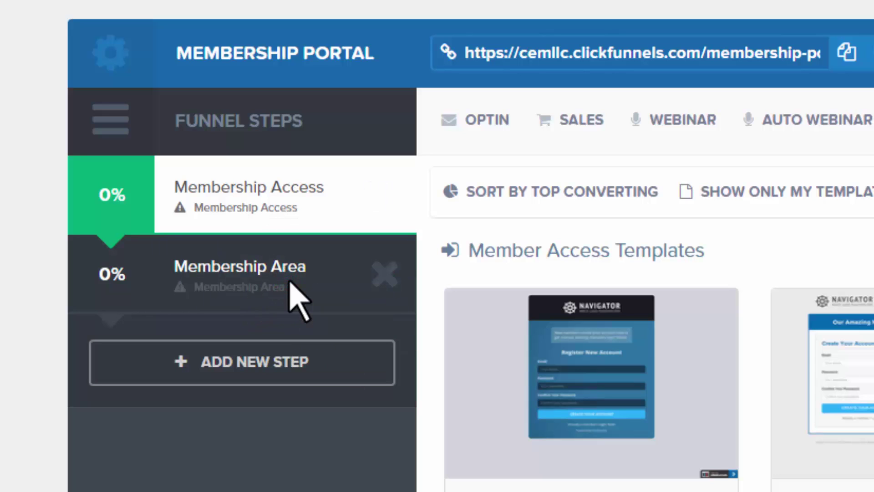
pyautogui.click(191, 268)
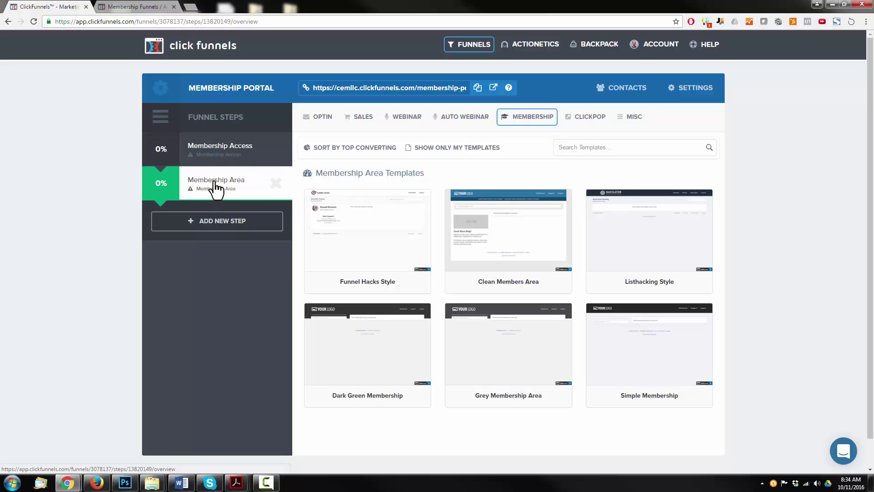
pyautogui.moveTo(229, 189)
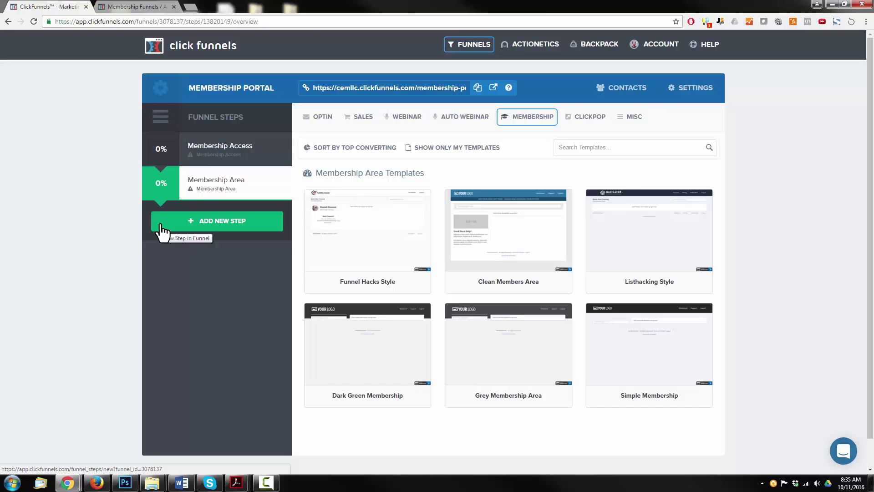
# - Apply the Gradient Member Access template to the Membership Access step
pyautogui.click(233, 159)
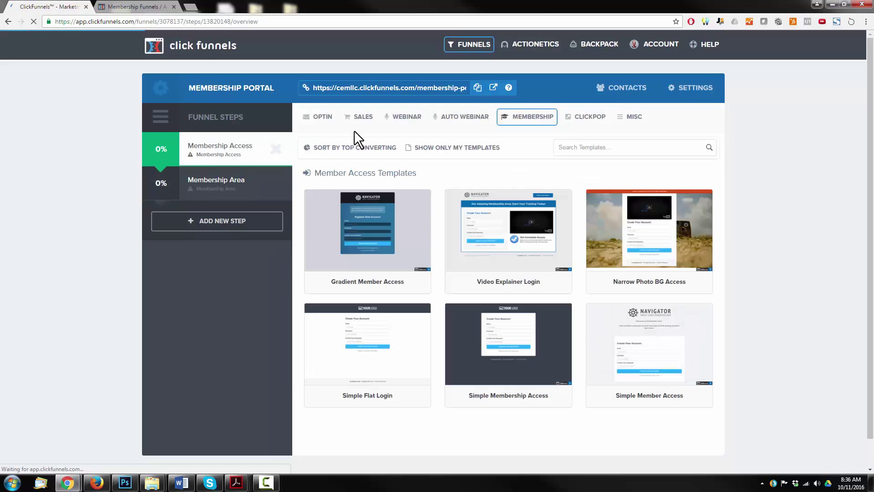
pyautogui.moveTo(336, 219)
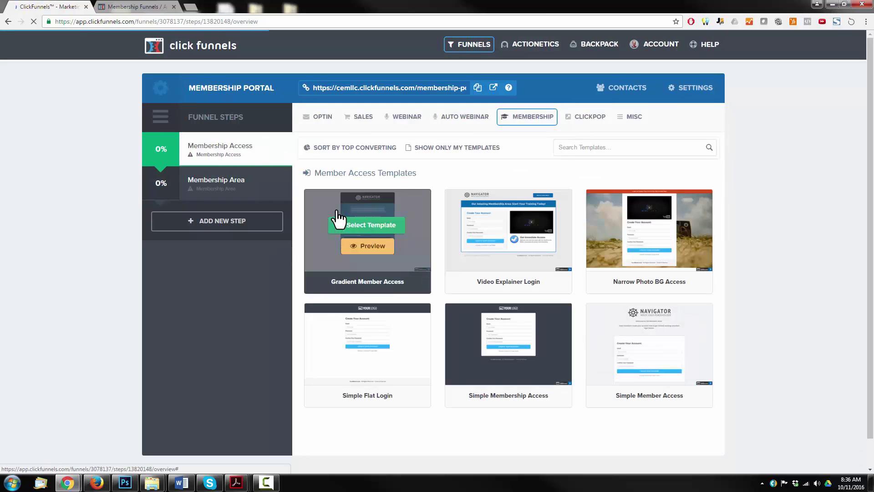
pyautogui.click(377, 226)
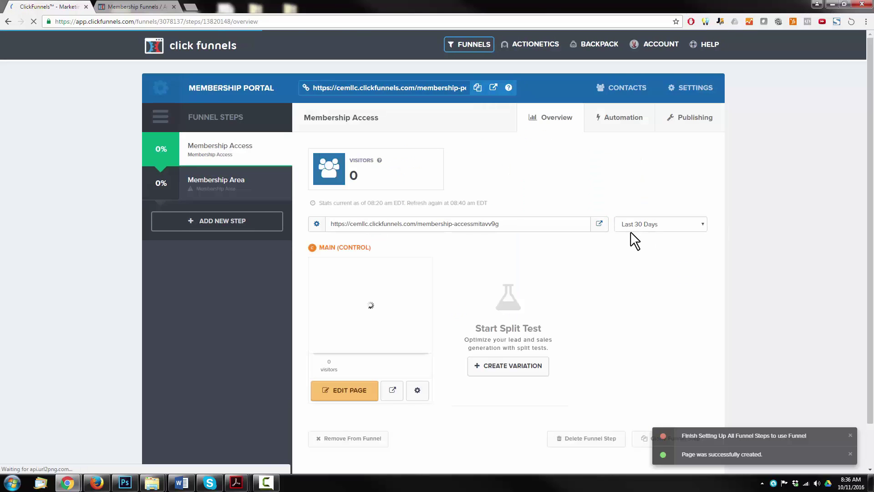
# - View the live login page in a new tab, then return to the funnel overview
pyautogui.click(599, 223)
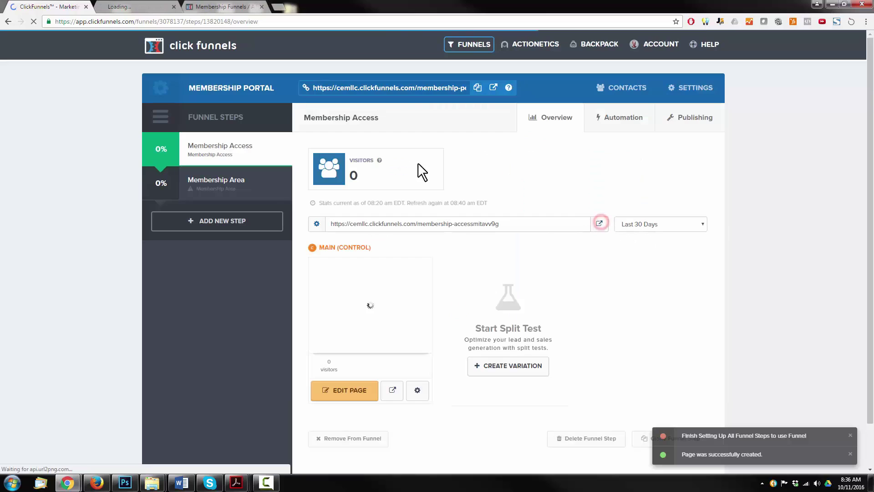
pyautogui.click(121, 2)
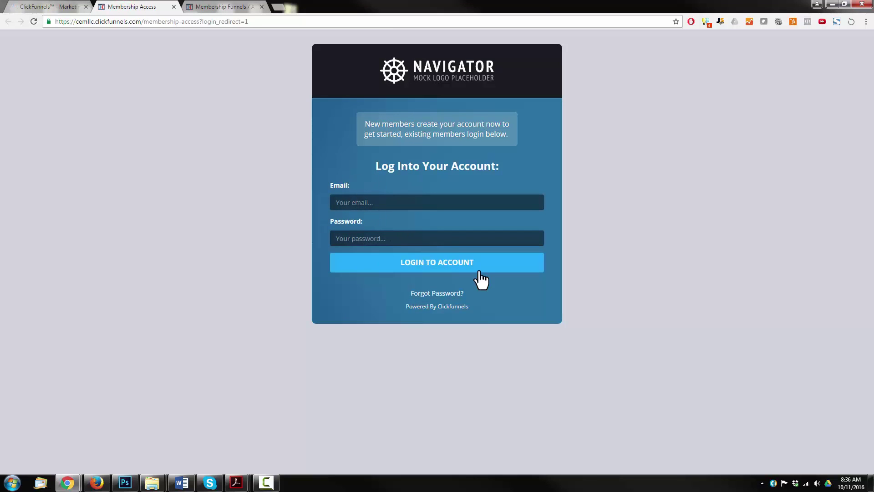
pyautogui.click(75, 6)
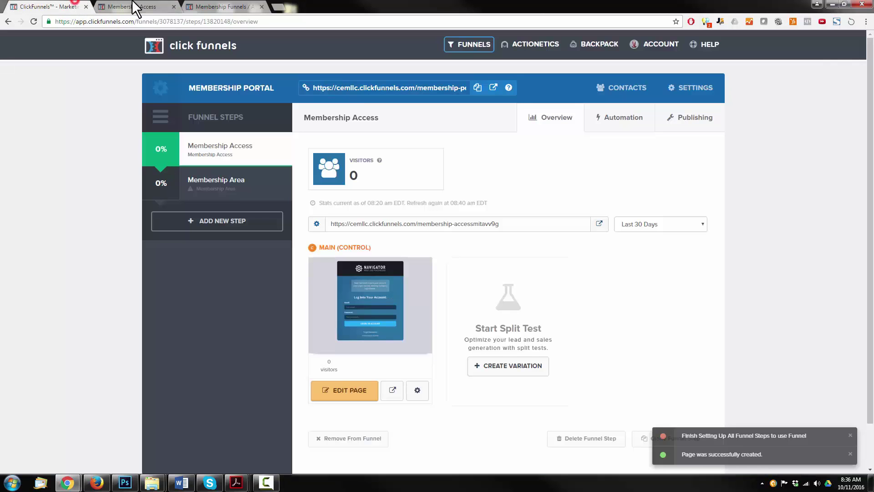
# - Apply the Funnel Hacks Style template to the Membership Area step
pyautogui.click(230, 179)
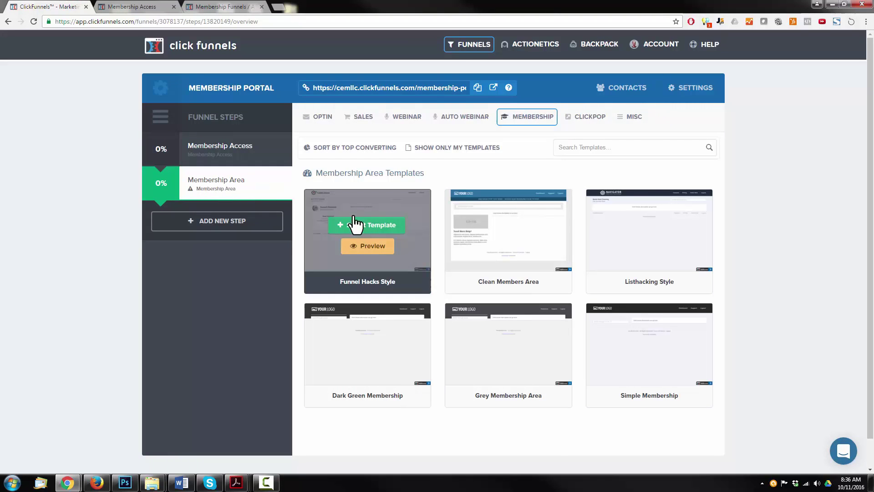
pyautogui.click(363, 227)
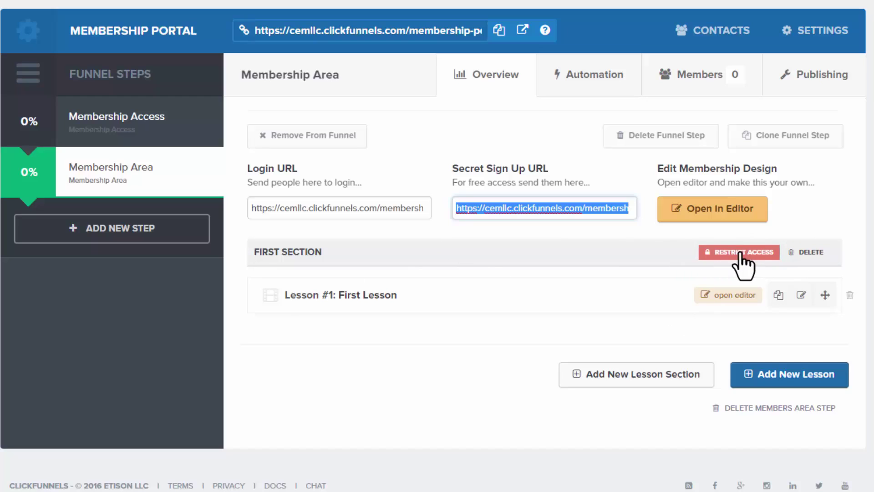
# - Rename the first lesson section to 'Facebook Course', restrict it to Product A, and save
pyautogui.click(733, 253)
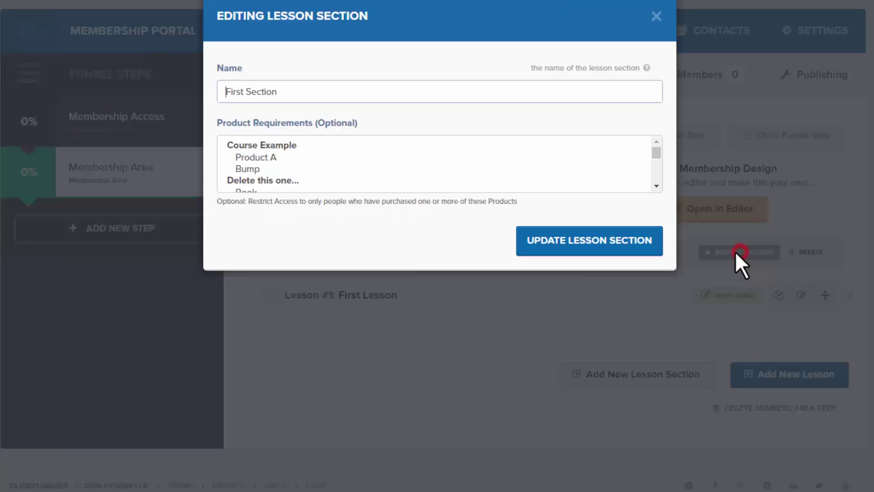
pyautogui.click(280, 93)
pyautogui.moveTo(336, 91); pyautogui.dragTo(113, 92)
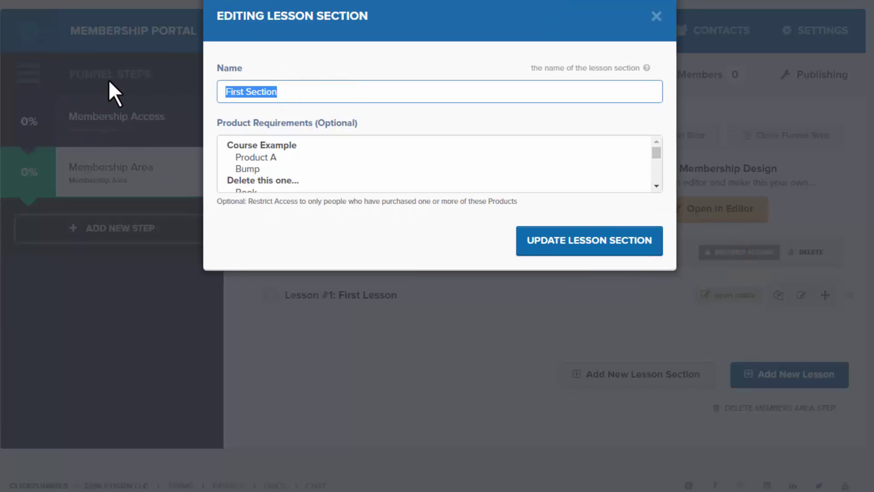
pyautogui.write('Facebook Course')
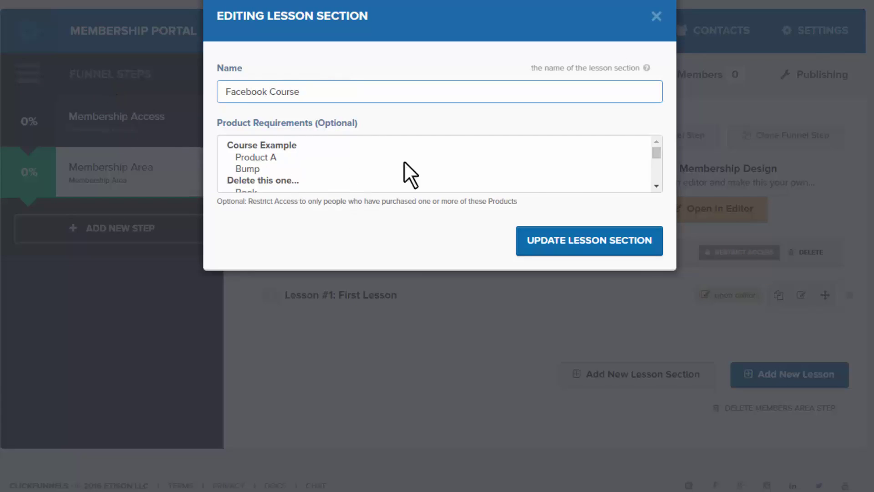
pyautogui.click(250, 158)
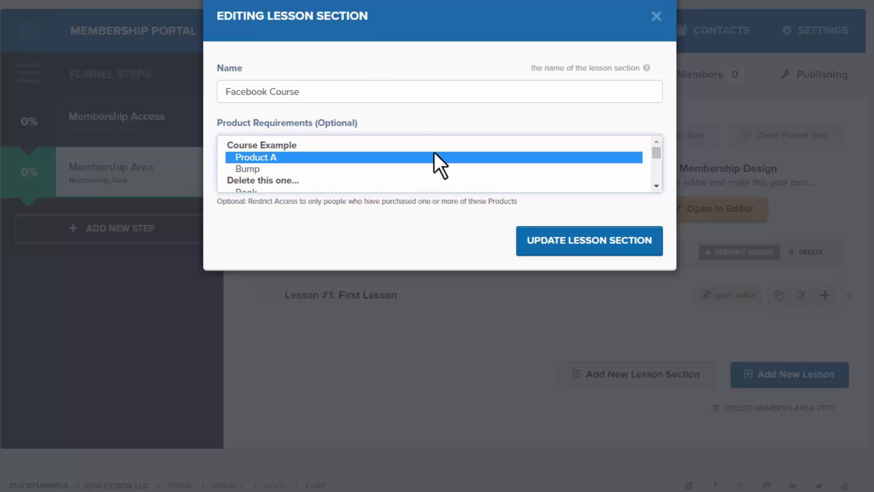
pyautogui.click(613, 243)
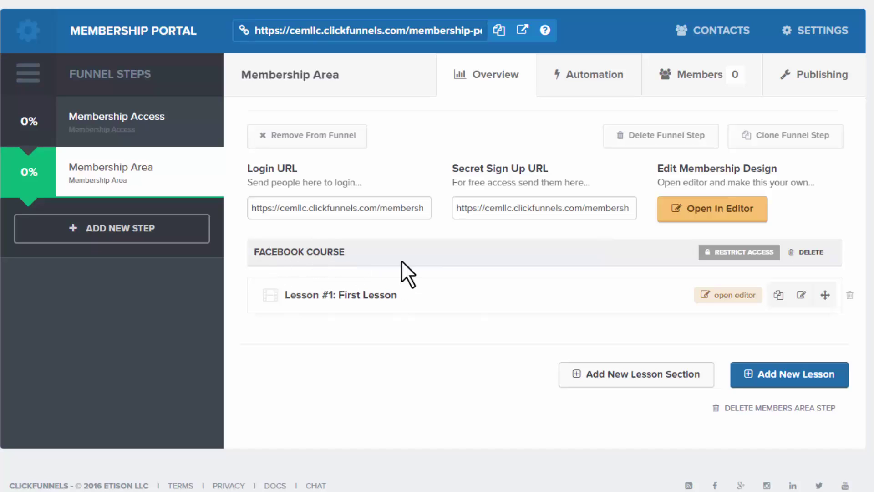
# - Create 'Lesson 2' in Facebook Course using the Video Lesson template with 0-day drip delay
pyautogui.click(764, 380)
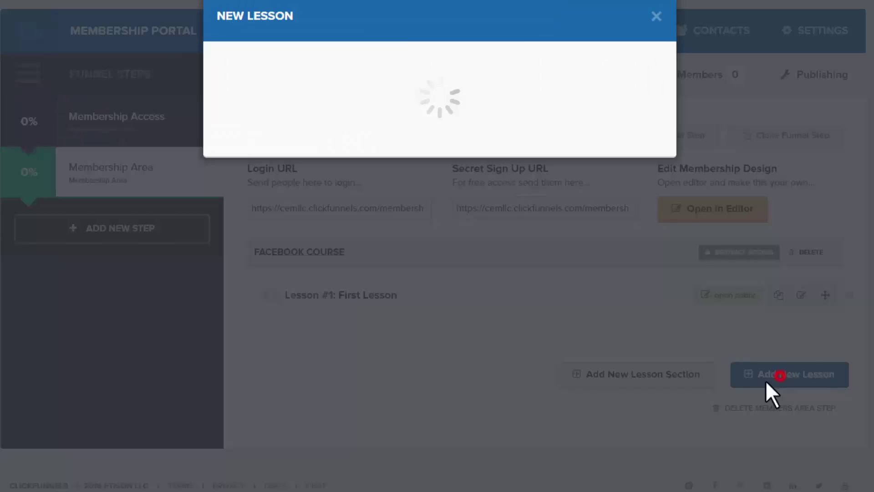
pyautogui.click(407, 91)
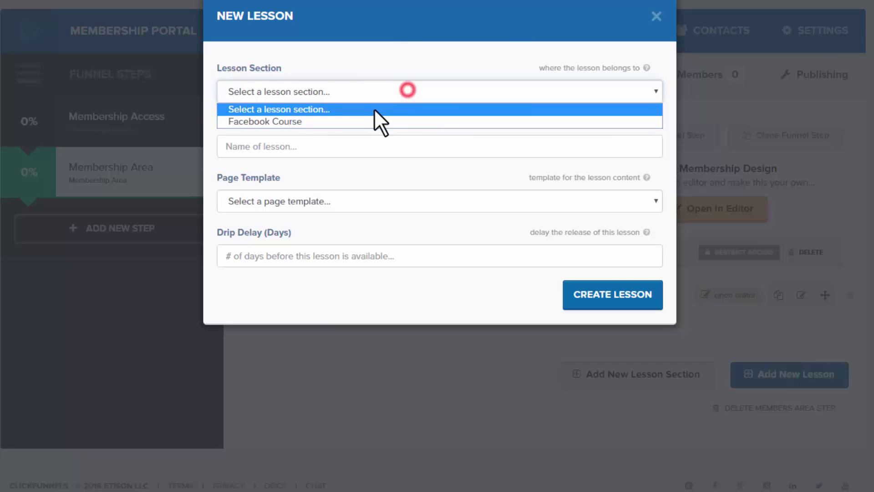
pyautogui.click(367, 123)
pyautogui.click(356, 148)
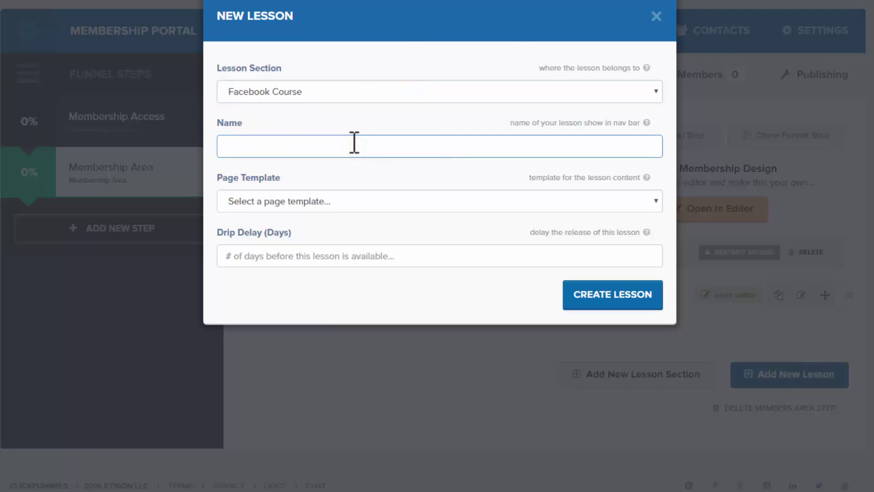
pyautogui.write('Lesson 2')
pyautogui.click(337, 201)
pyautogui.click(324, 249)
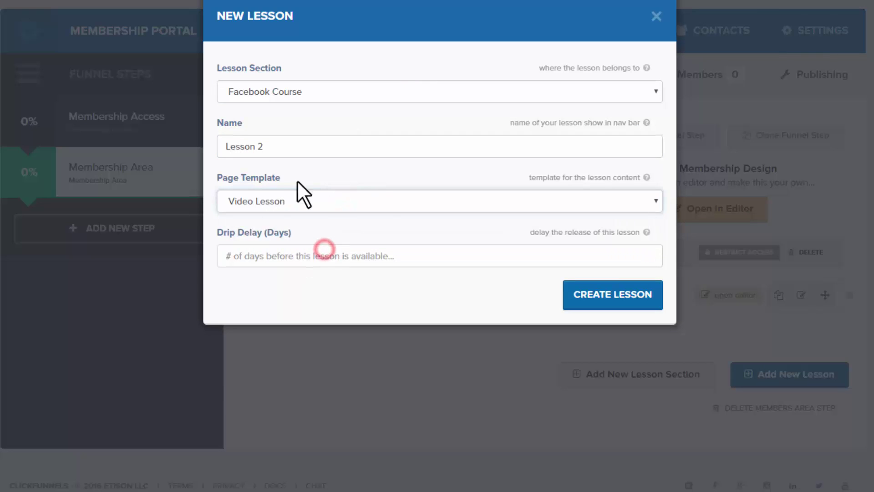
pyautogui.click(245, 258)
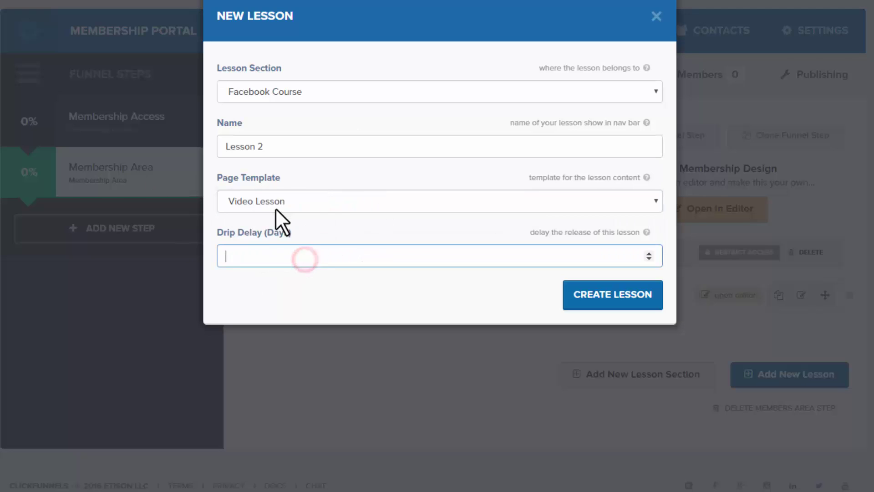
pyautogui.write('0')
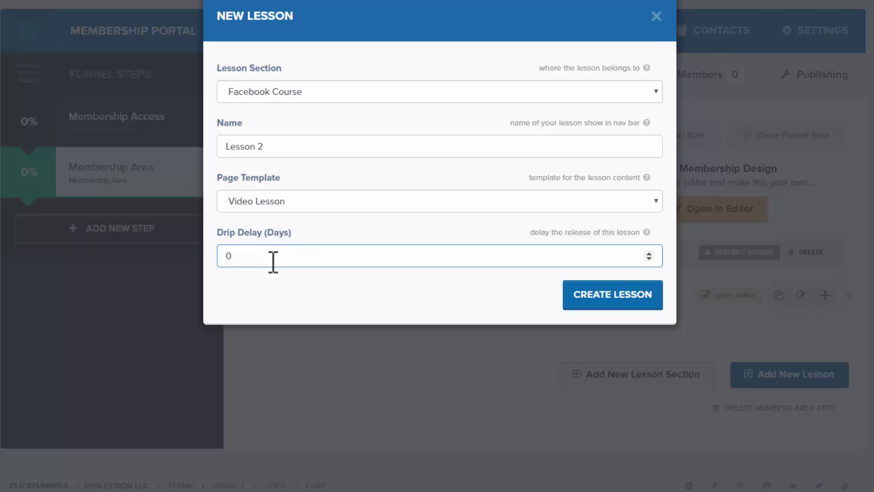
pyautogui.click(595, 298)
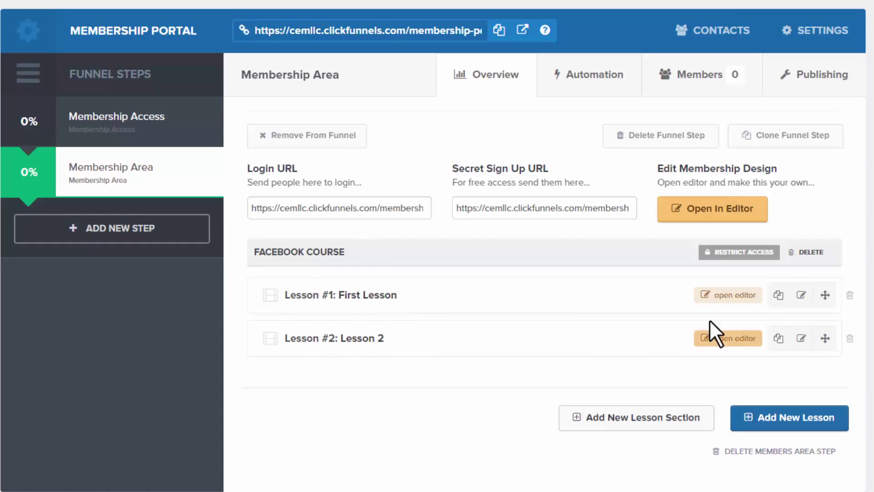
pyautogui.click(731, 295)
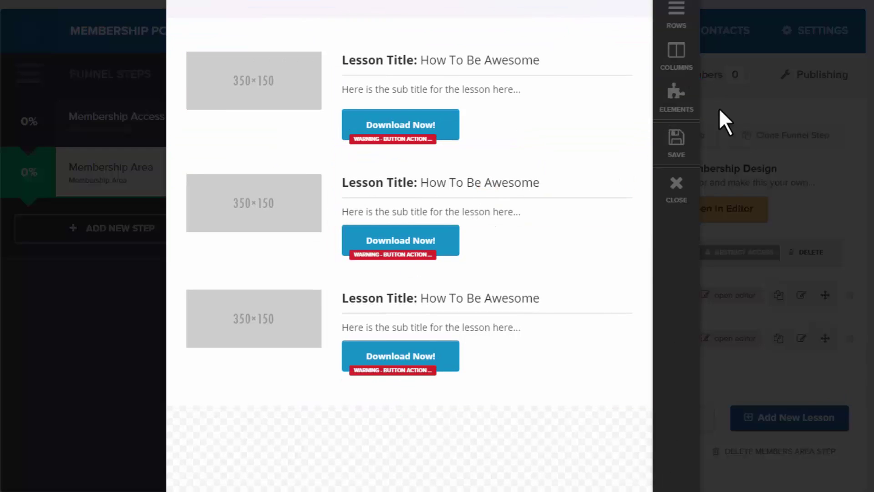
pyautogui.click(676, 189)
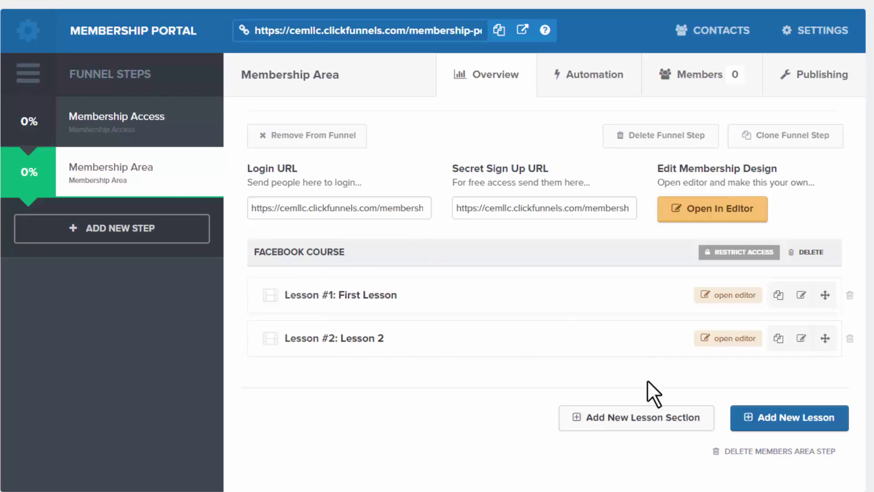
# - Create 'The Sales Funnel Book' lesson section restricted to Book buyers and verify its restriction
pyautogui.click(609, 421)
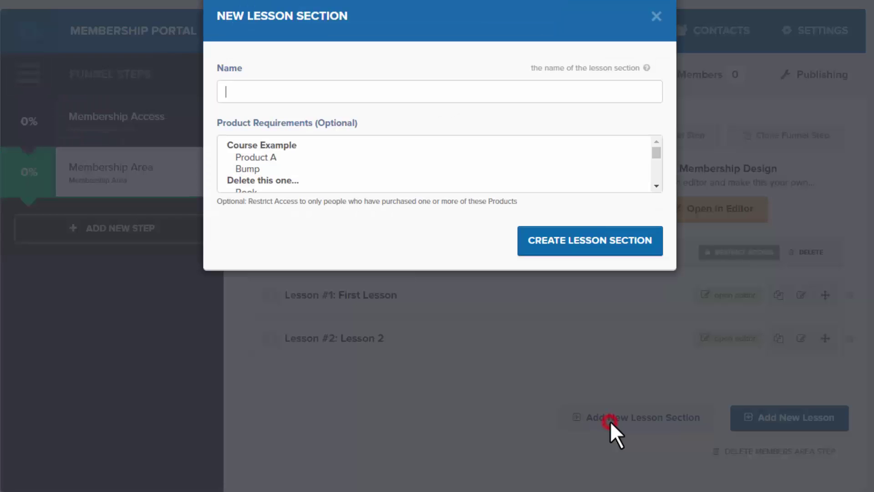
pyautogui.click(336, 91)
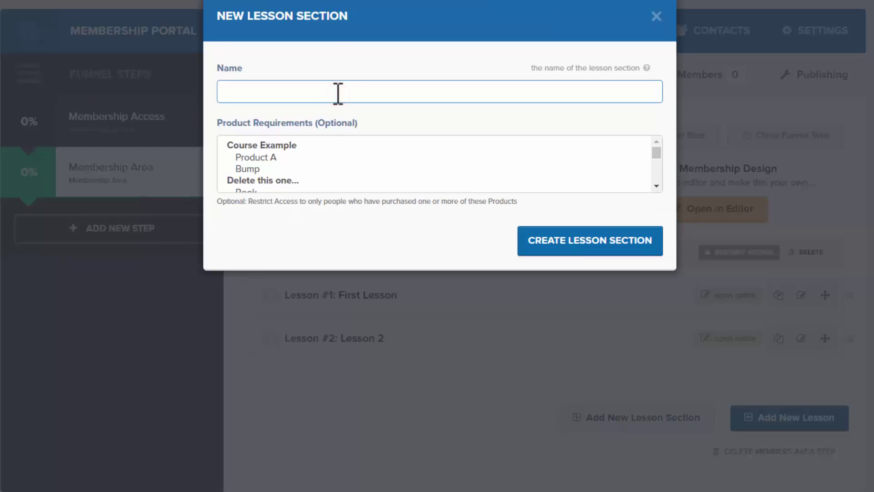
pyautogui.write('The Sales Funnel Book')
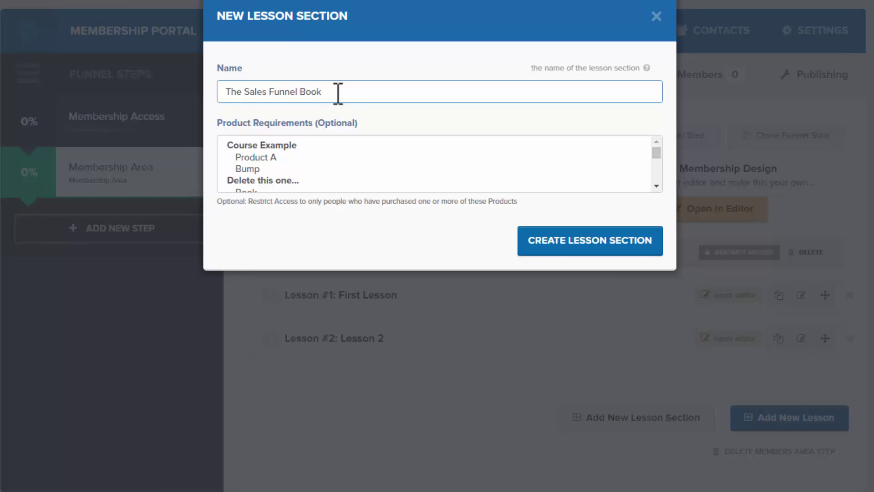
pyautogui.click(656, 186)
pyautogui.click(656, 186)
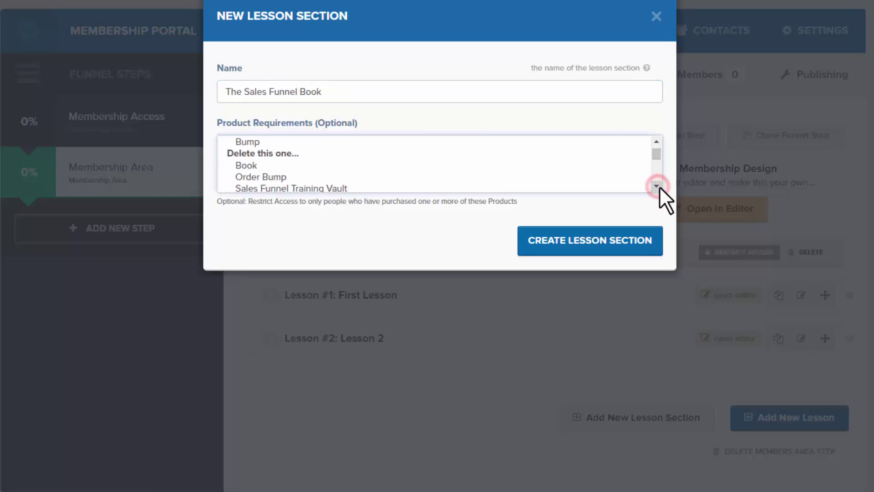
pyautogui.click(656, 186)
pyautogui.click(659, 186)
pyautogui.click(660, 187)
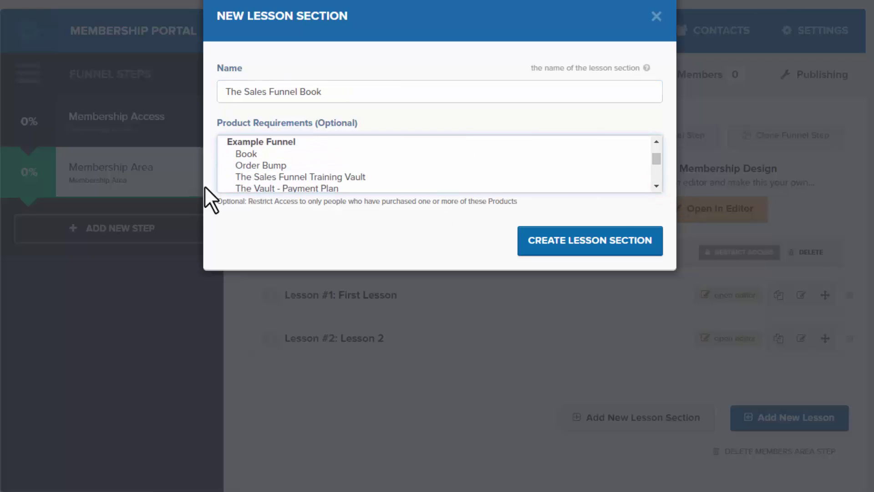
pyautogui.click(249, 153)
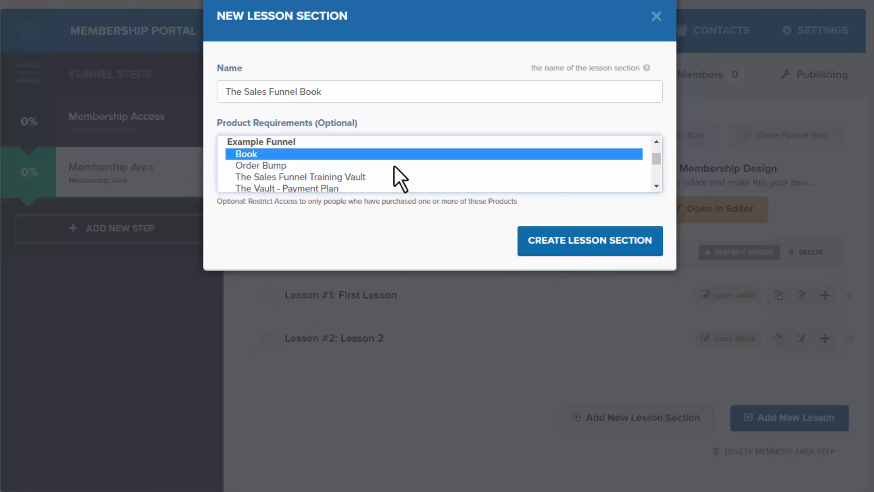
pyautogui.click(577, 247)
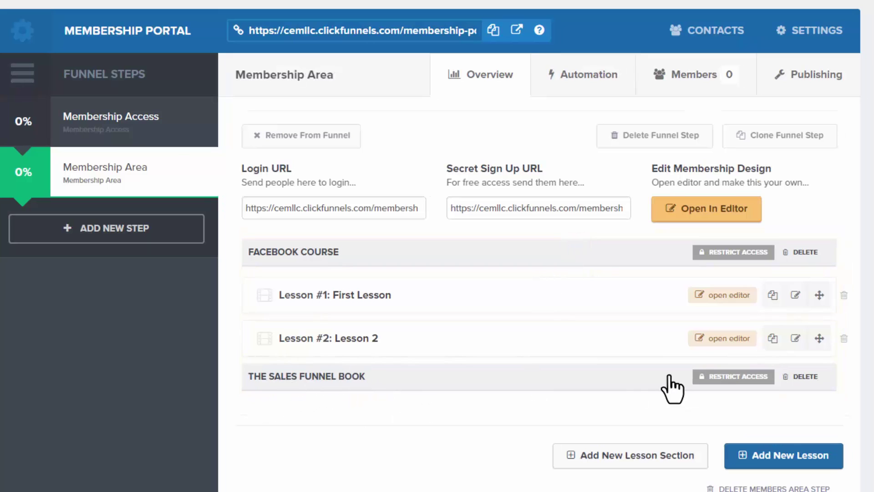
pyautogui.click(726, 376)
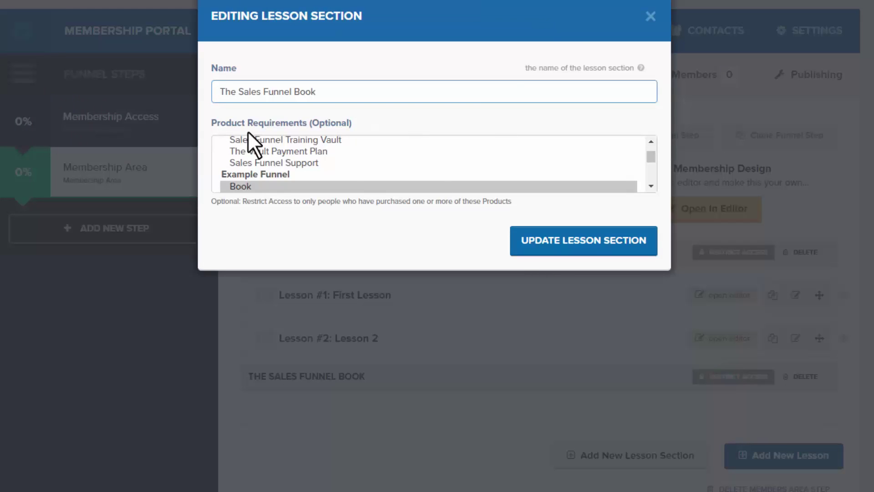
pyautogui.click(650, 17)
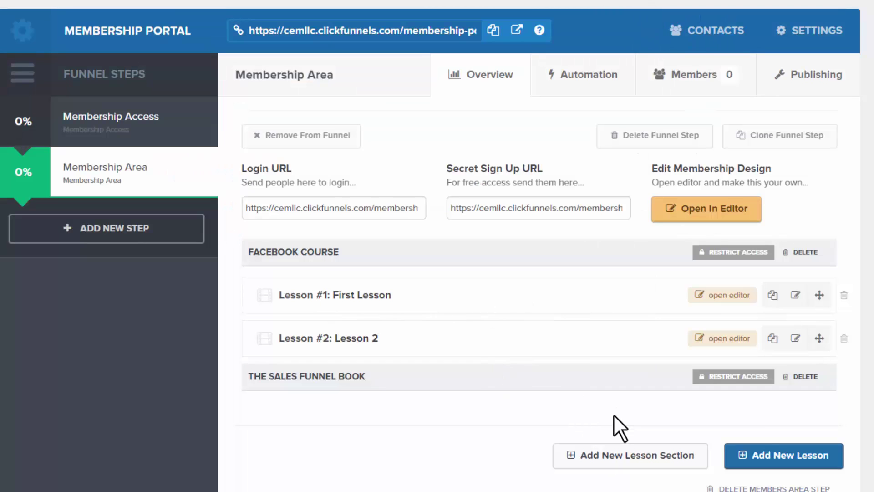
# - Start a lesson 'Download Your Book Here!' in The Sales Funnel Book using Resource List (membership)
pyautogui.click(775, 459)
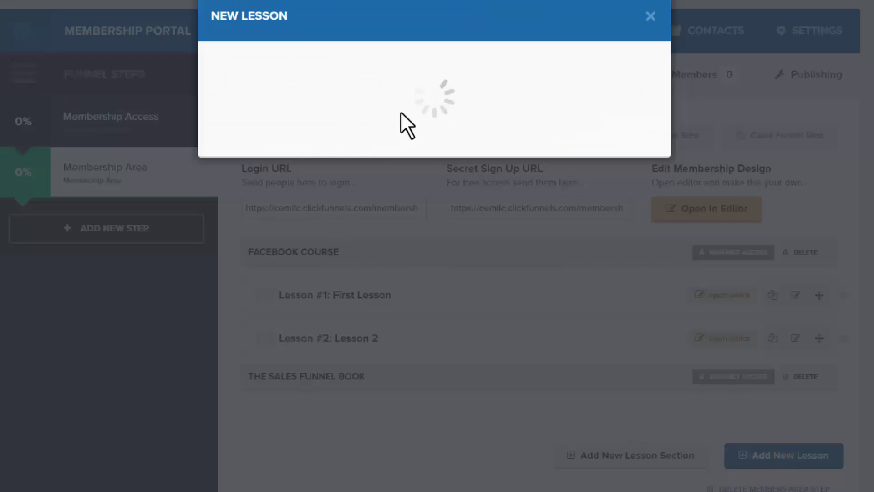
pyautogui.click(364, 91)
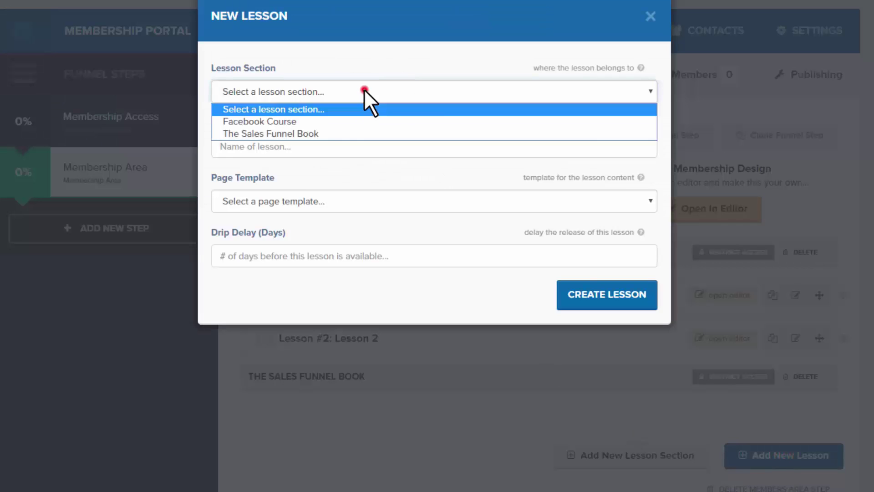
pyautogui.click(320, 133)
pyautogui.click(318, 148)
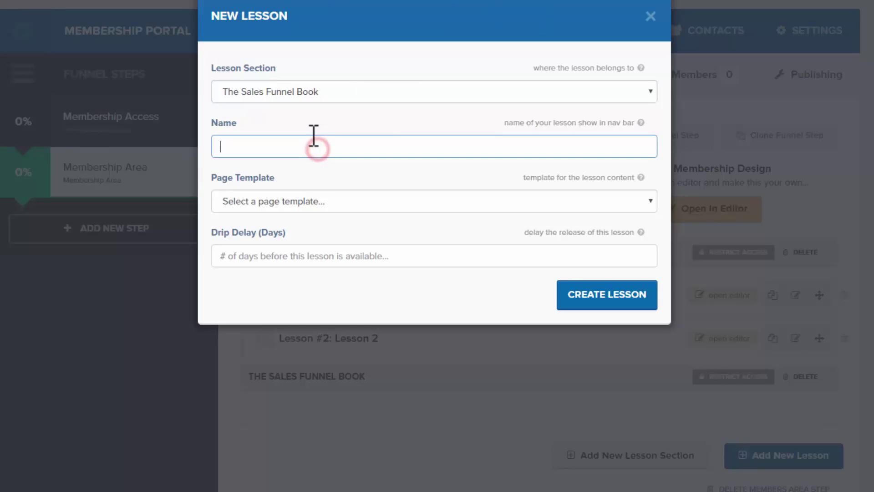
pyautogui.write('Download ')
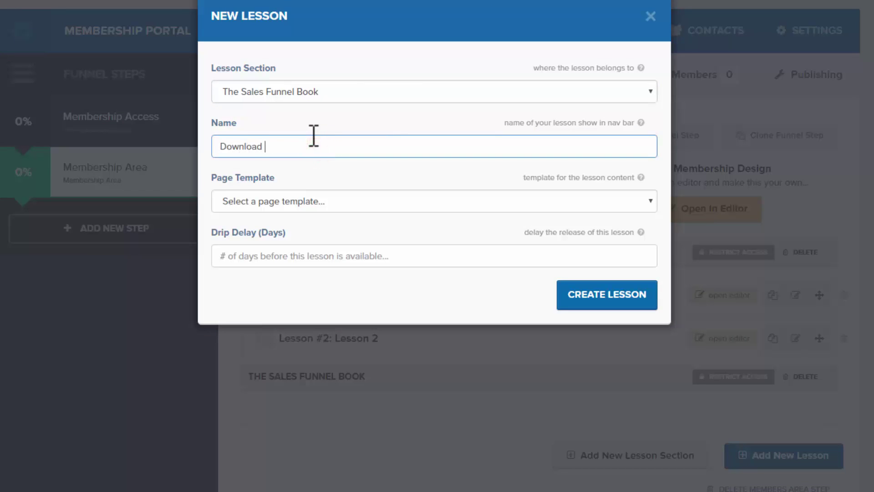
pyautogui.write('Your Book Here!')
pyautogui.click(310, 209)
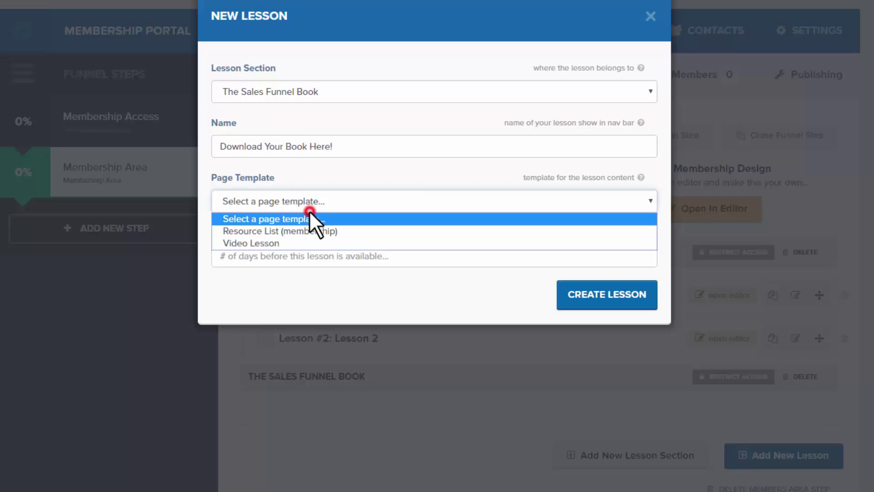
pyautogui.click(272, 230)
# - Give the lesson a 0-day drip delay, create it, and open it in the editor
pyautogui.click(309, 255)
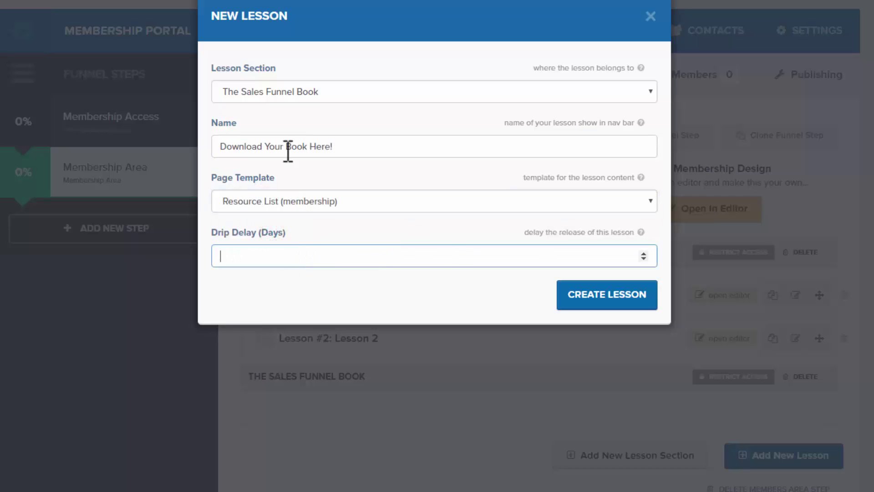
pyautogui.click(318, 195)
pyautogui.click(328, 231)
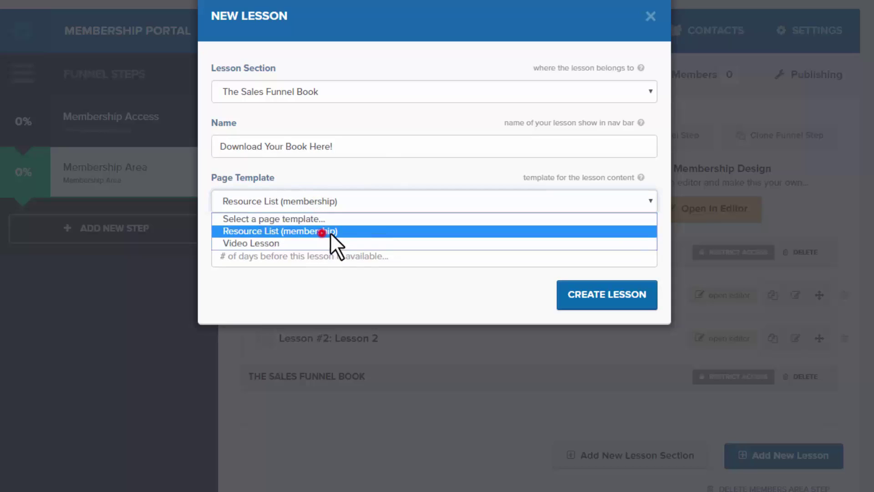
pyautogui.click(381, 258)
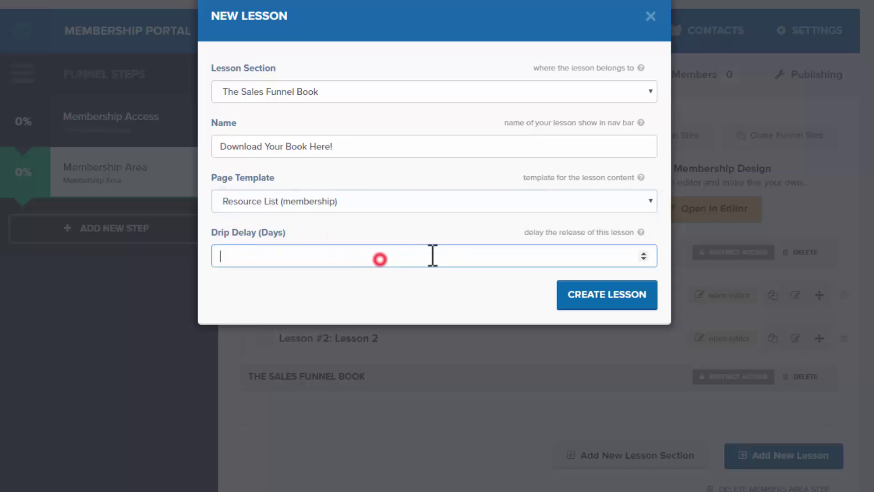
pyautogui.write('0')
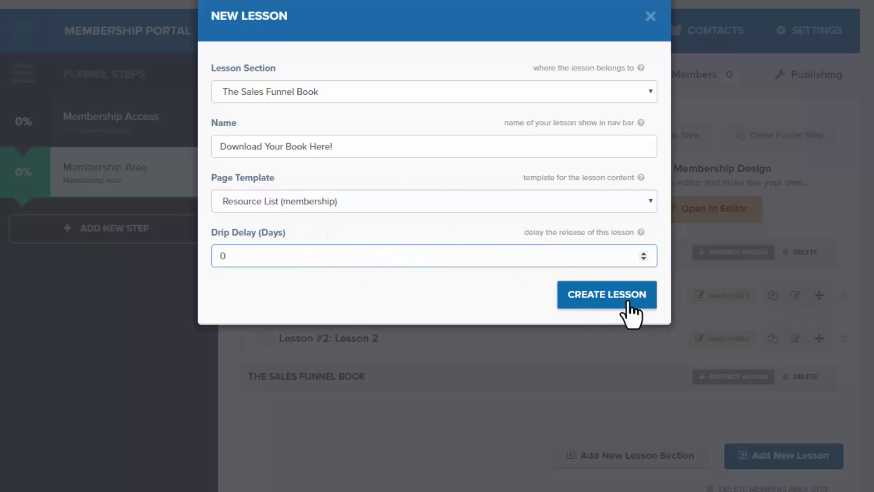
pyautogui.click(592, 295)
pyautogui.click(728, 419)
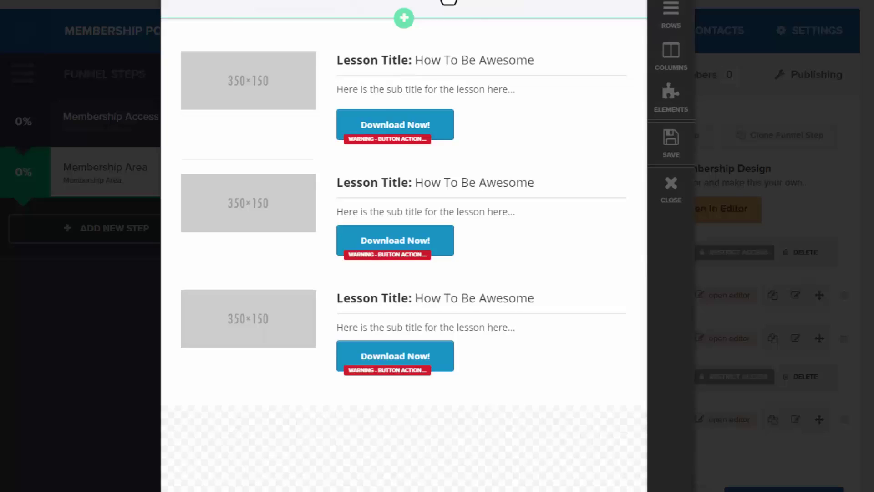
# - Close the book lesson's page editor using the CLOSE button in the right sidebar
pyautogui.moveTo(522, 25)
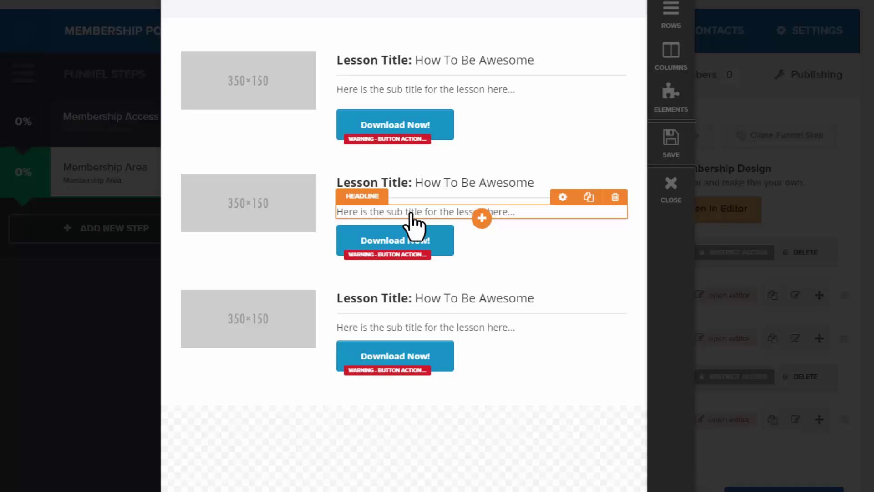
pyautogui.click(677, 195)
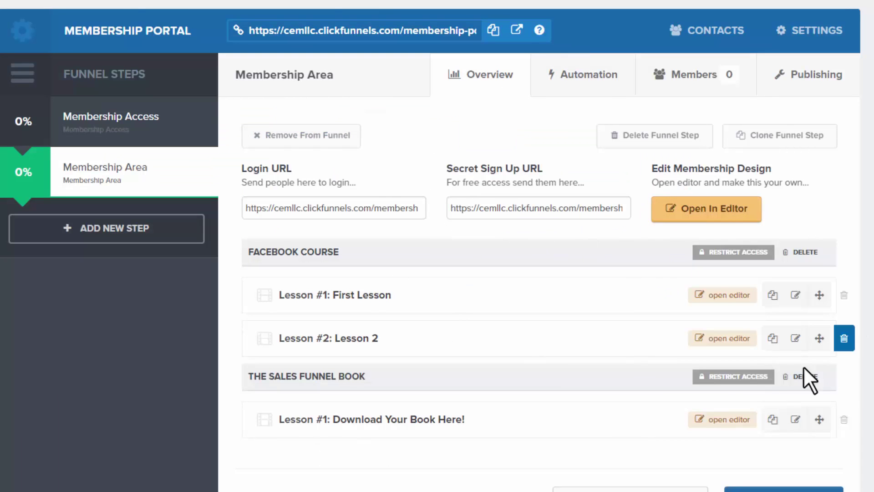
# - Scroll down to the Secret Sign Up URL field and select the whole URL
pyautogui.scroll(-1, 747, 327)
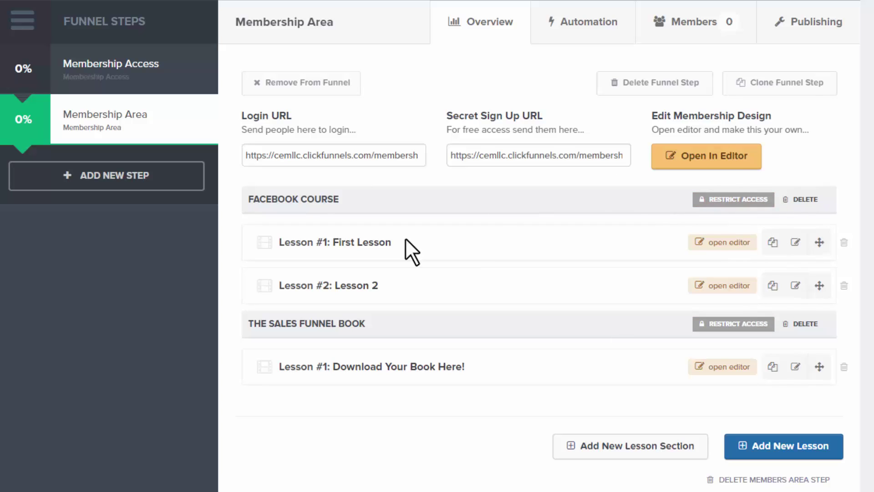
pyautogui.click(548, 114)
pyautogui.click(496, 158)
pyautogui.hotkey('ctrl', 'a')
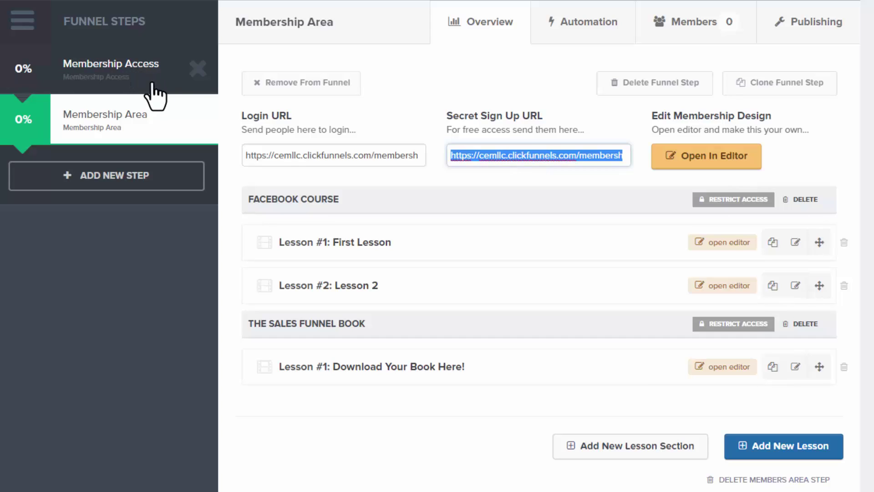
pyautogui.rightClick(506, 158)
pyautogui.click(584, 183)
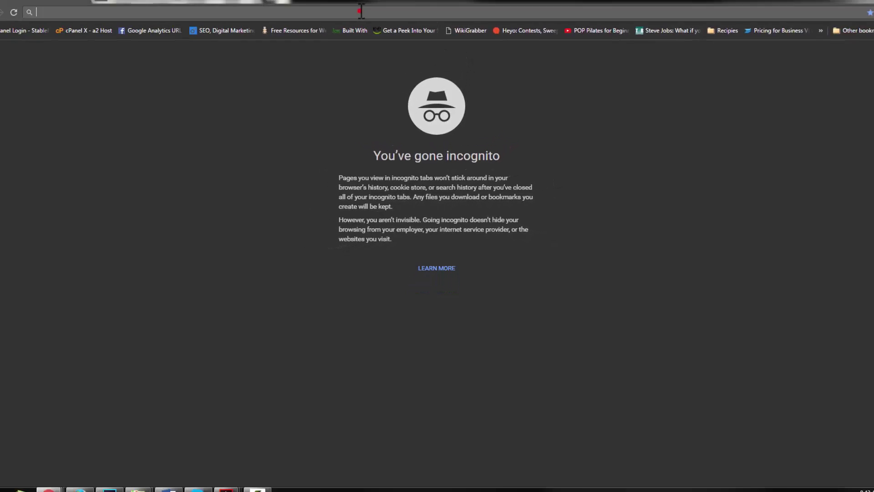
# - Load the copied secret sign-up URL in the private browser window
pyautogui.click(366, 20)
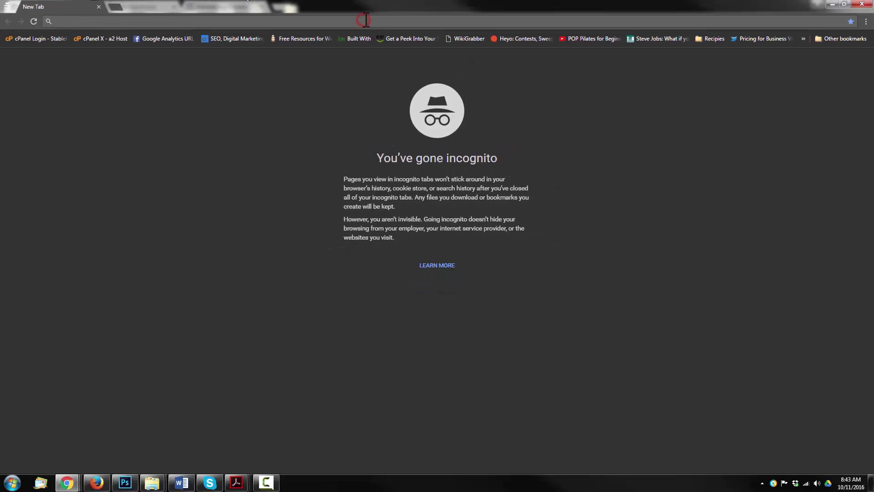
pyautogui.hotkey('ctrl', 'v')
pyautogui.press('Return')
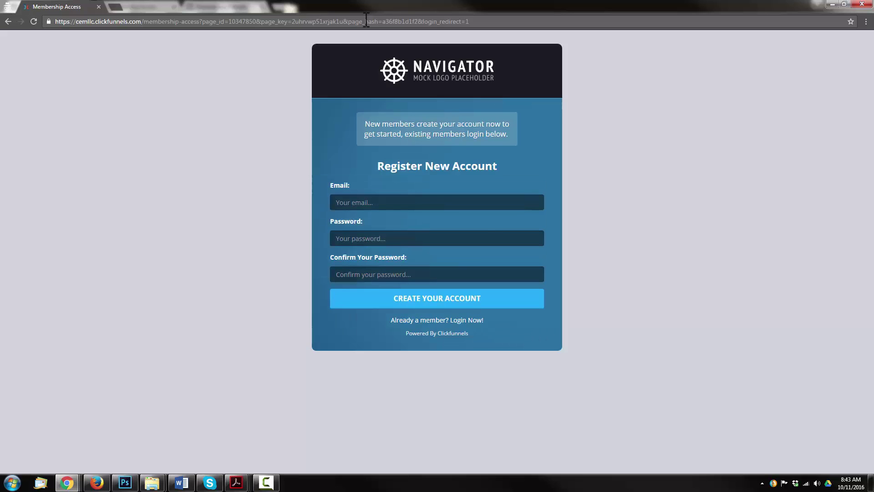
# - Register a test member by entering an e-mail address, the account password twice, and creating the account
pyautogui.click(474, 206)
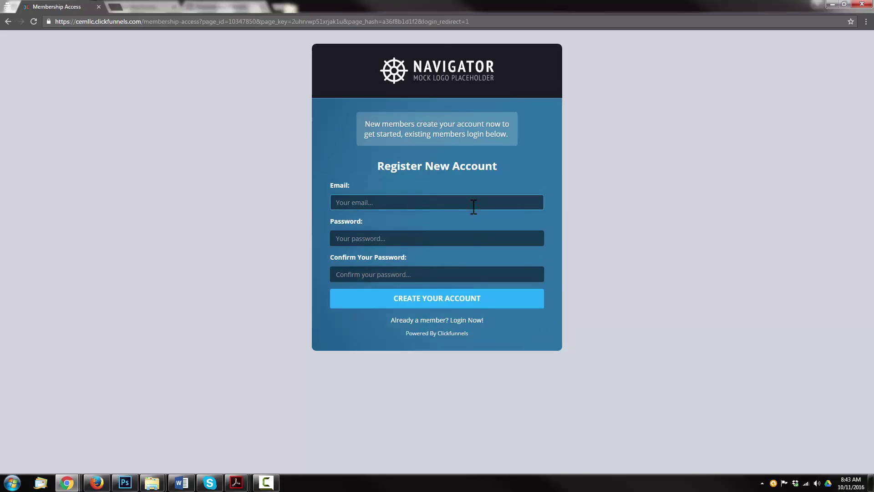
pyautogui.press('Tab')
pyautogui.write('••••••••••')
pyautogui.press('Tab')
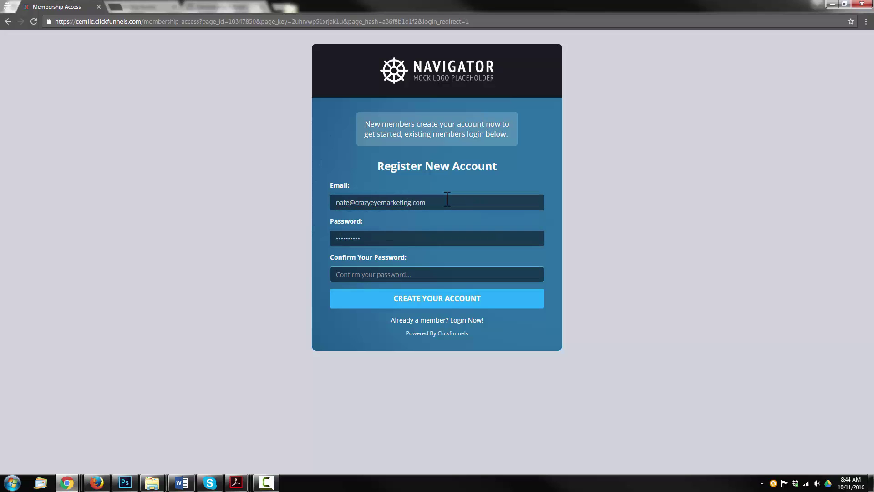
pyautogui.write('••••••••••')
pyautogui.click(445, 306)
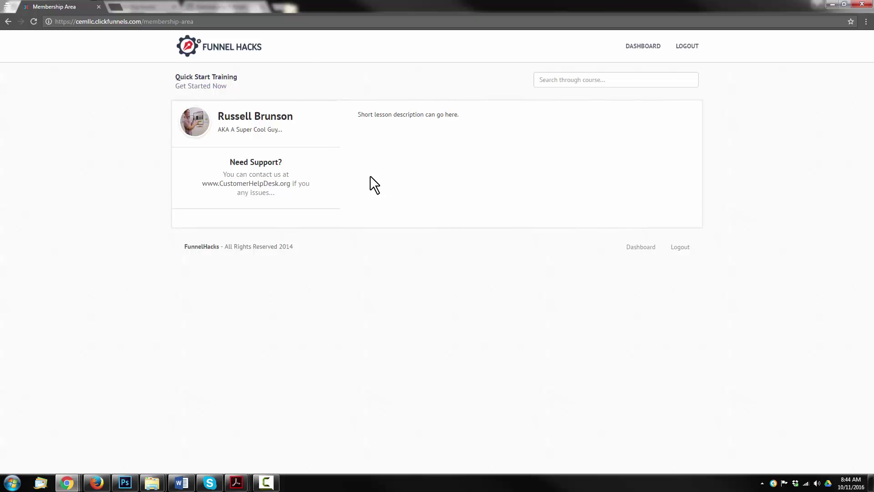
# - Set the member's window aside, select the sign-up URL, and check the member's empty Membership Area
pyautogui.click(833, 4)
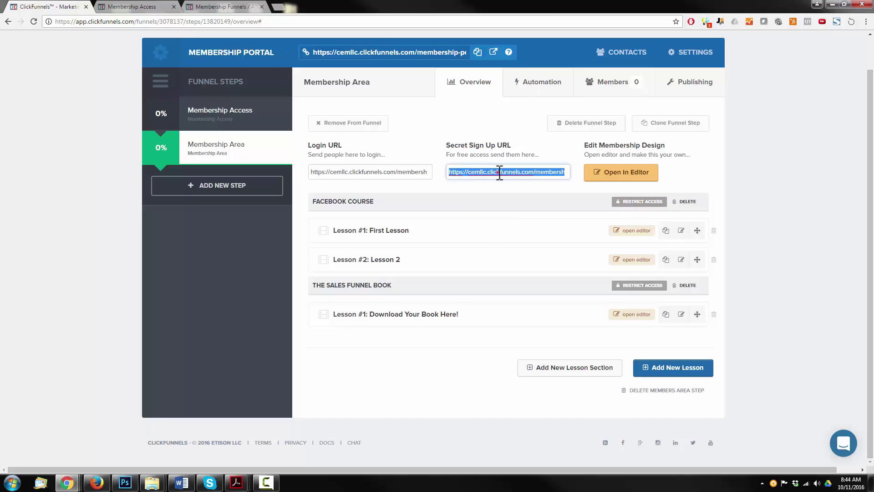
pyautogui.click(449, 171)
pyautogui.moveTo(452, 171); pyautogui.dragTo(559, 172)
pyautogui.click(66, 482)
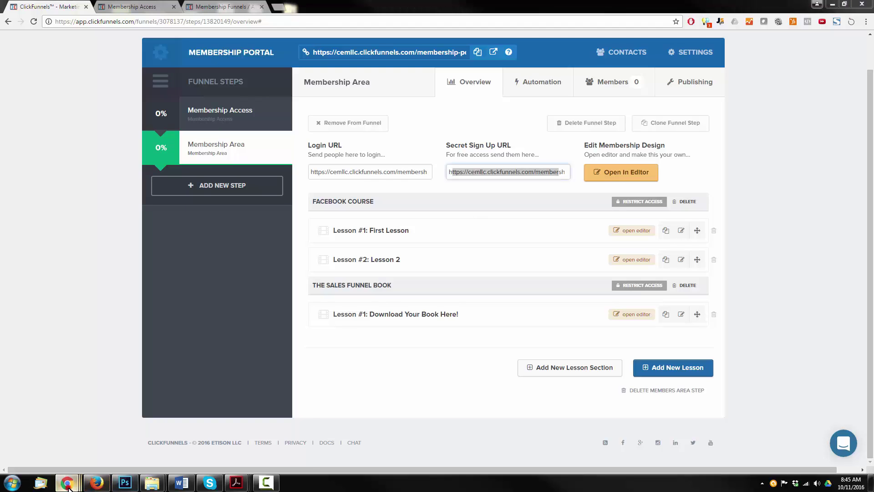
pyautogui.click(259, 441)
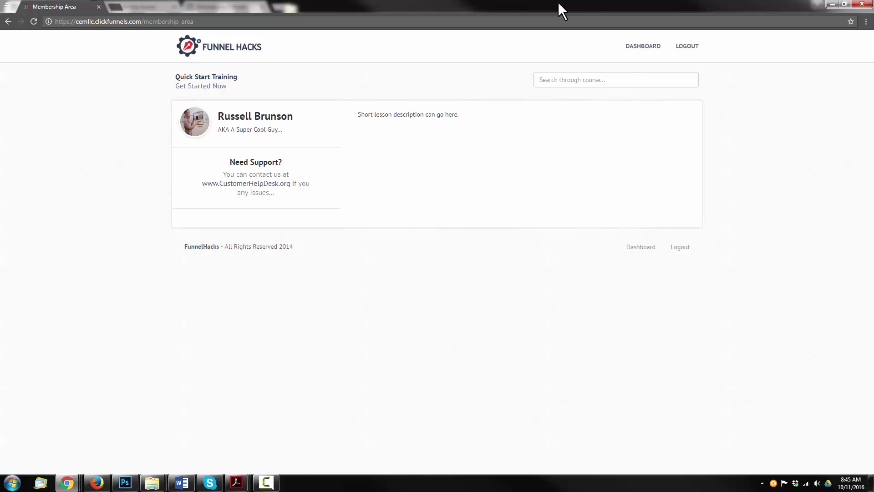
pyautogui.click(834, 2)
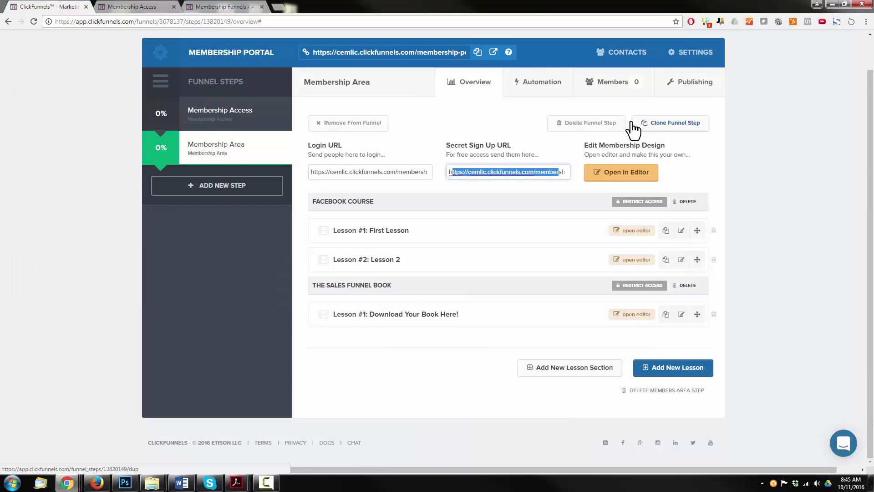
# - Add a Product A purchase ($10.00) to the new test member's contact record and save it
pyautogui.click(618, 85)
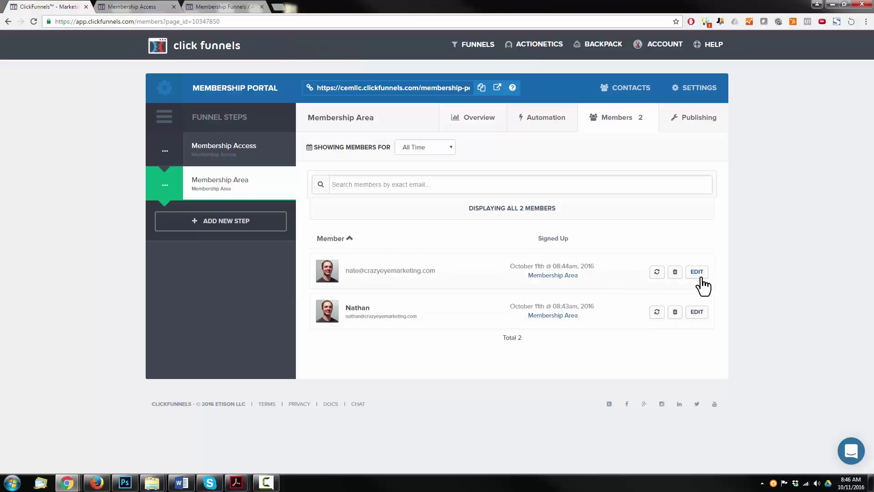
pyautogui.click(701, 278)
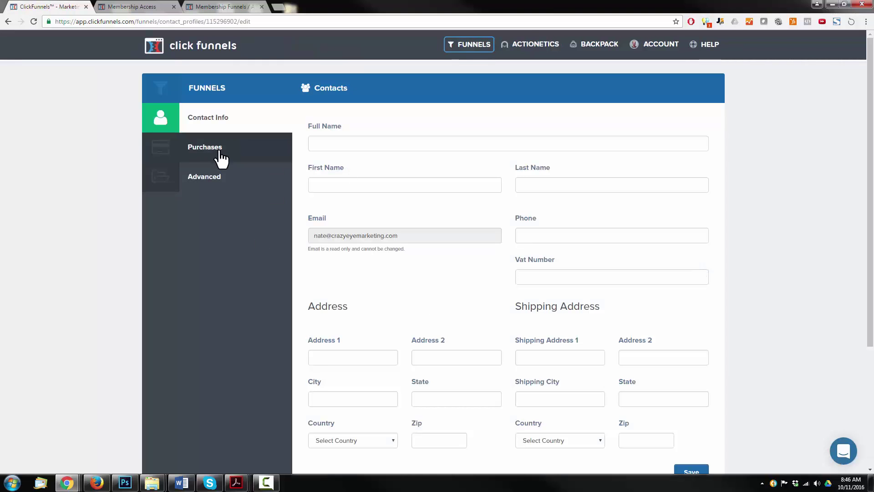
pyautogui.click(220, 152)
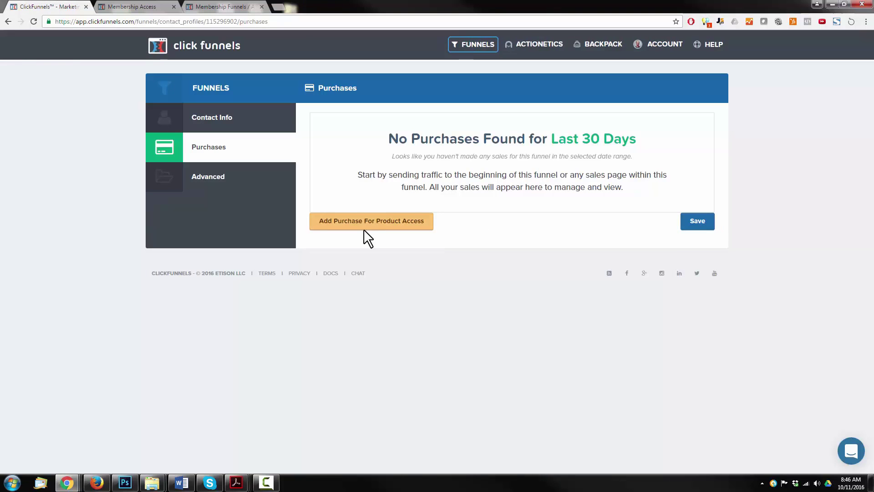
pyautogui.click(371, 225)
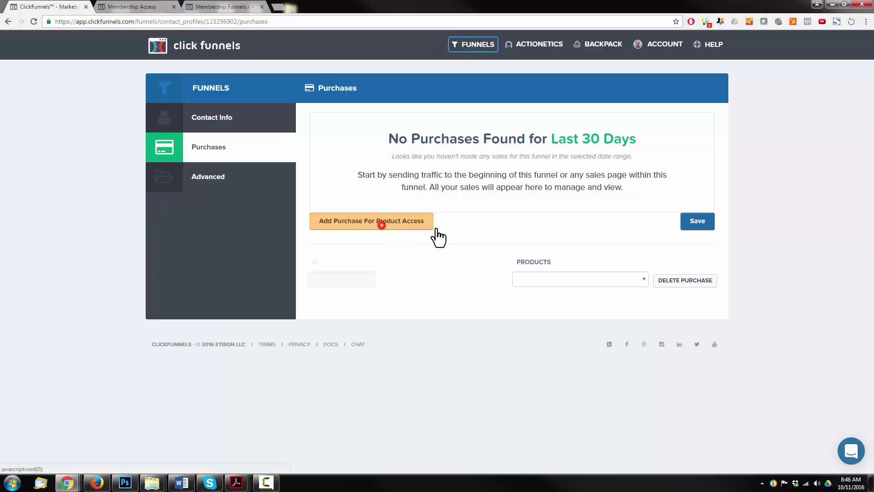
pyautogui.click(572, 280)
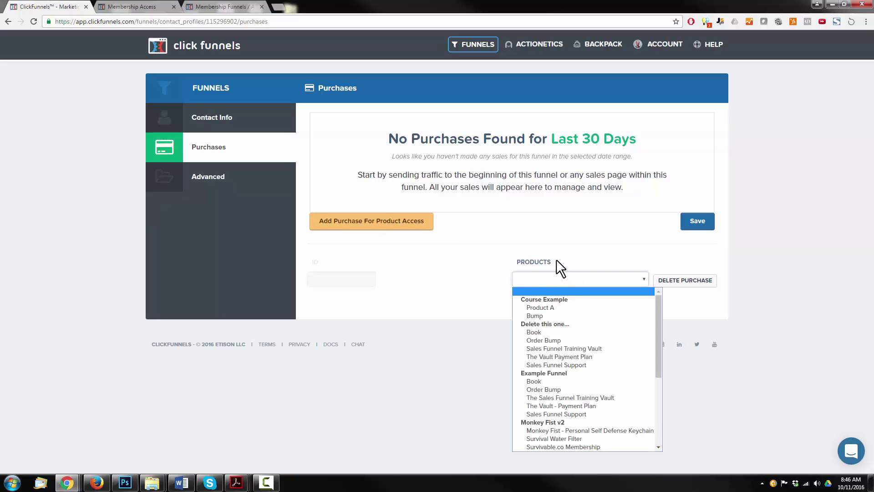
pyautogui.click(558, 308)
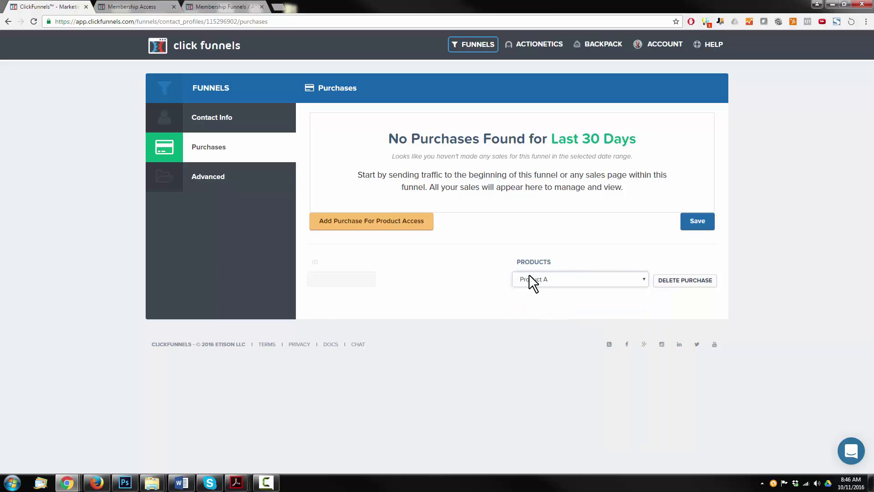
pyautogui.click(529, 276)
pyautogui.click(544, 304)
pyautogui.click(708, 220)
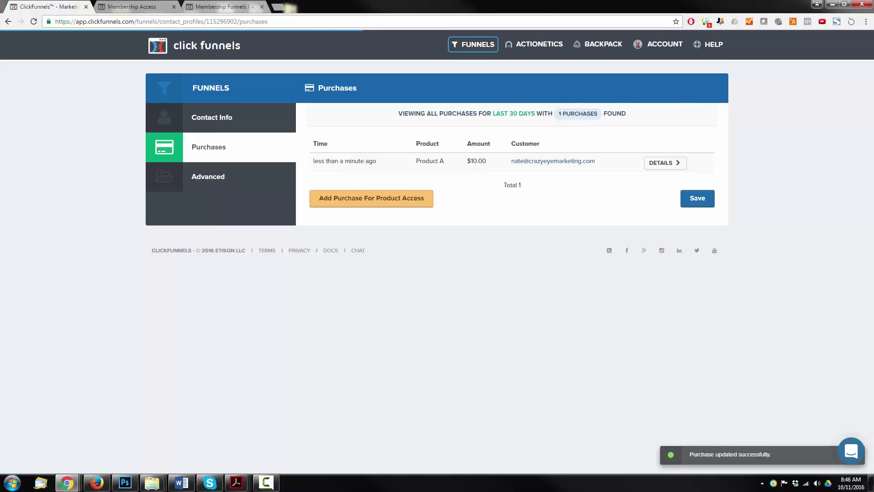
# - Refresh the member's area to unlock Facebook Course, then view First Lesson and Lesson 2
pyautogui.moveTo(67, 482)
pyautogui.click(240, 441)
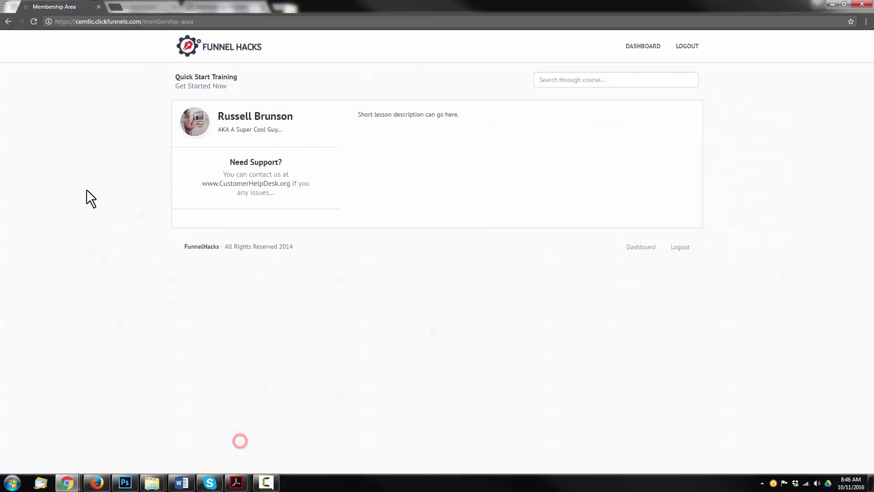
pyautogui.click(33, 22)
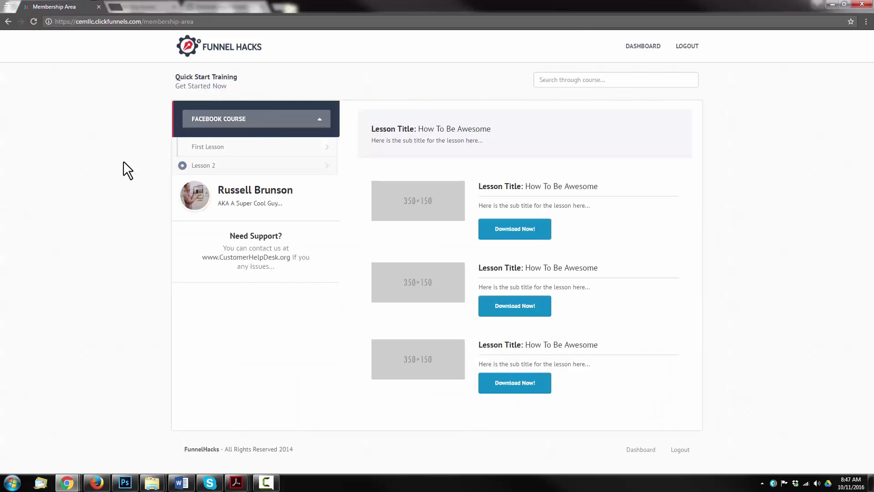
pyautogui.click(230, 146)
pyautogui.click(224, 146)
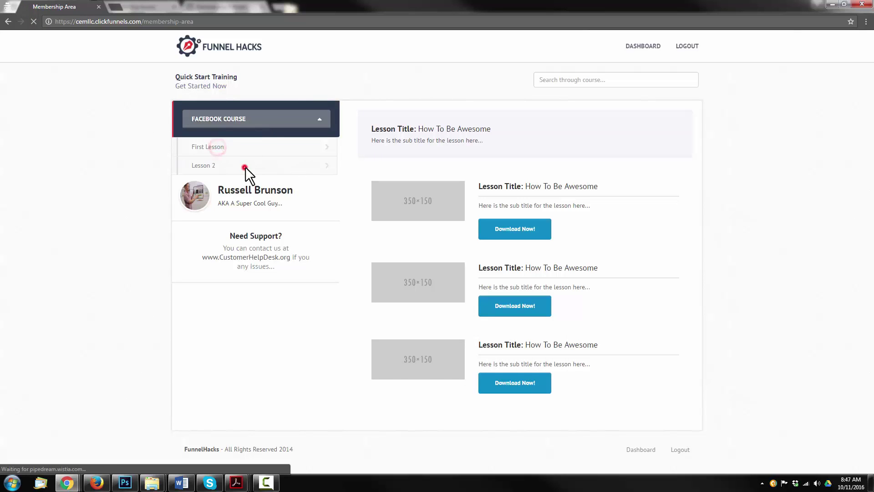
pyautogui.click(245, 167)
pyautogui.click(209, 165)
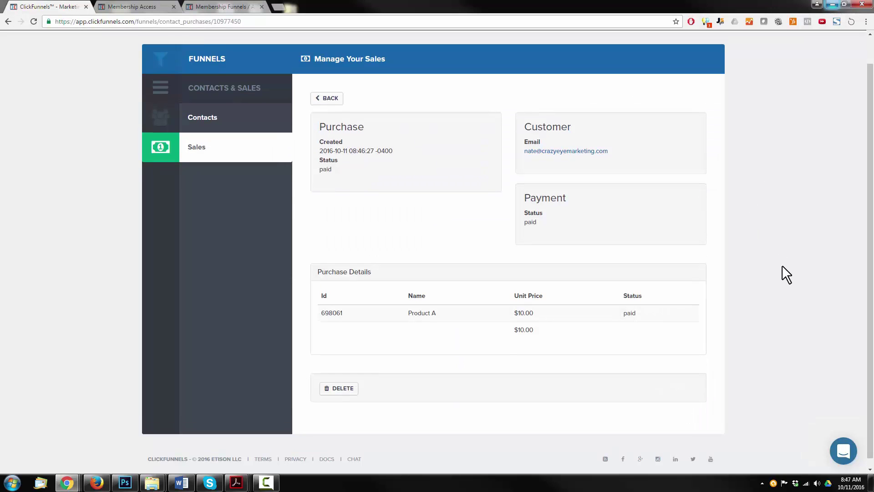
# - Leave the Product A purchase details for the funnels dashboard
pyautogui.scroll(1, 774, 255)
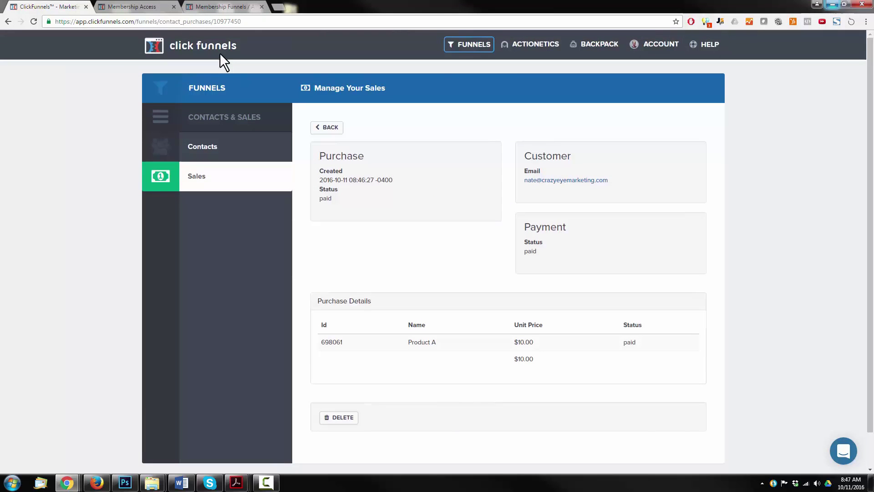
pyautogui.click(473, 45)
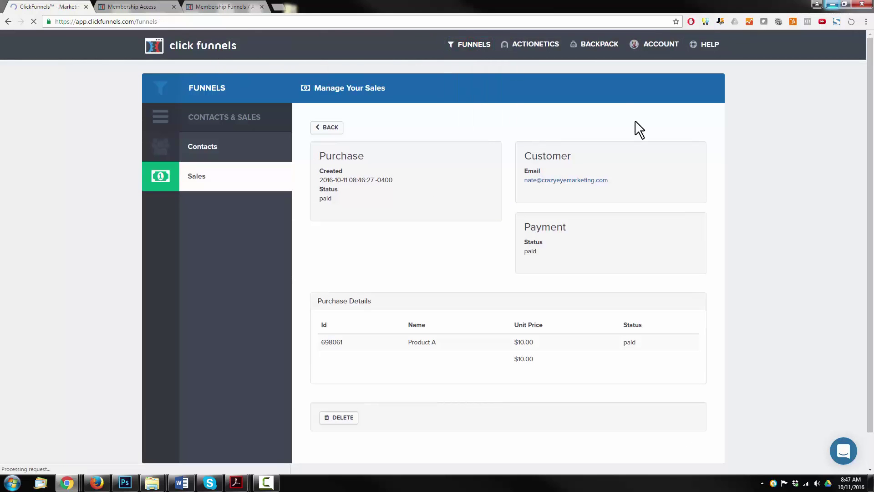